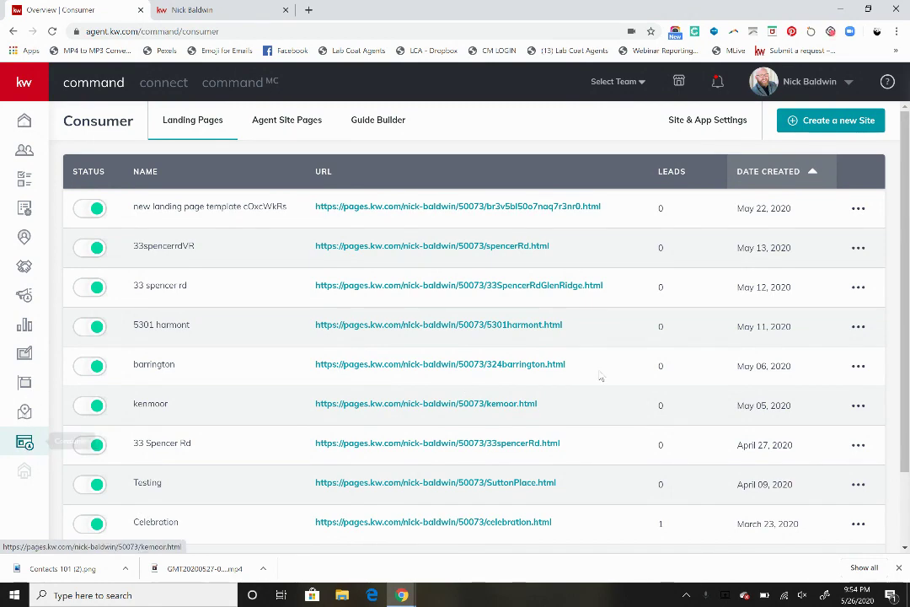
Start a new page shown on the agent site and open it blank in the editor.
click(850, 123)
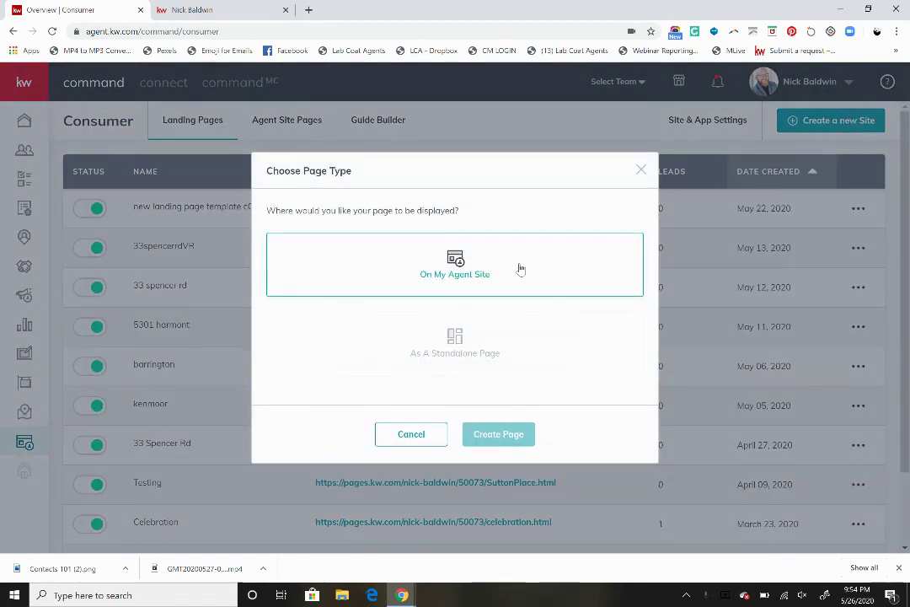
click(521, 269)
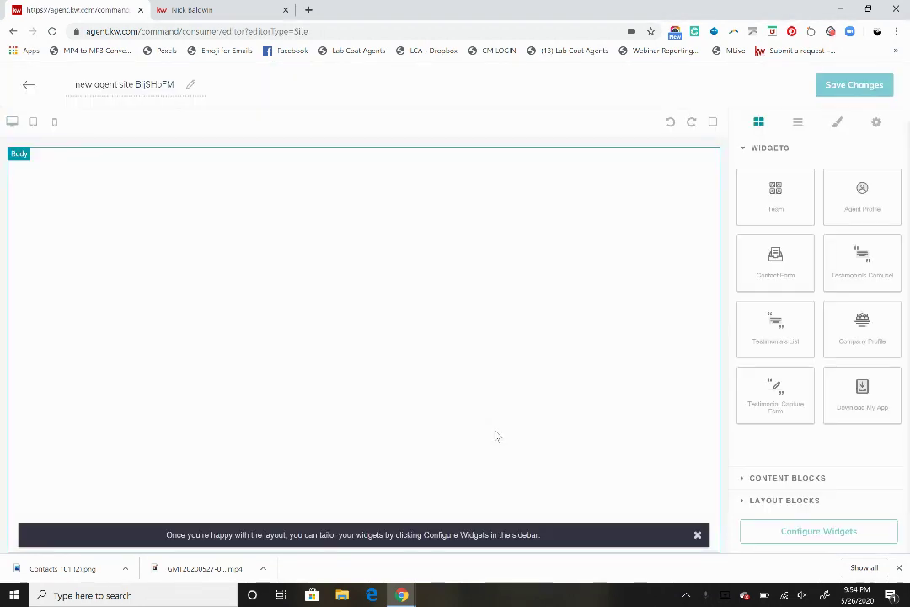
Close the layout tip banner at the bottom of the canvas.
click(697, 535)
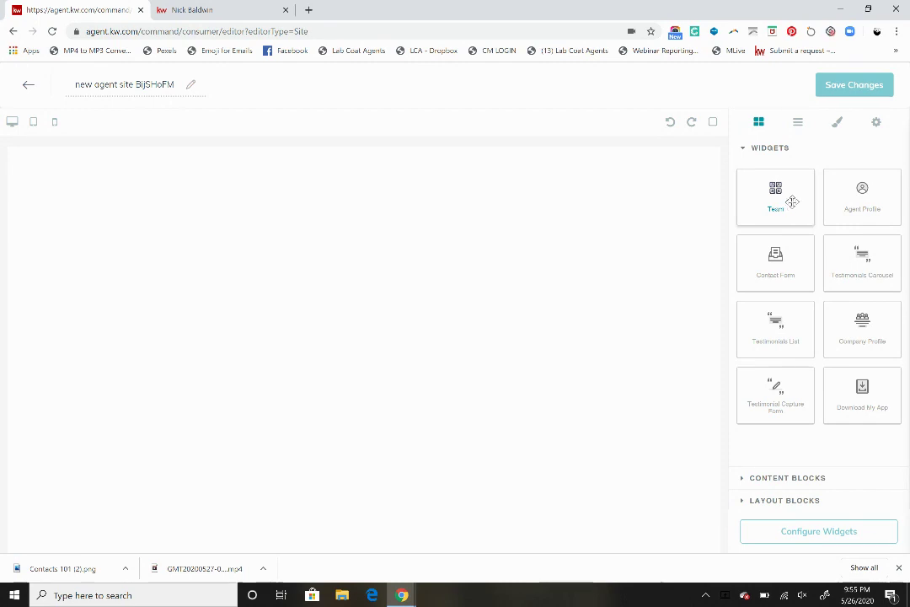
Drag the Team, Download My App and Contact Form widgets onto the empty canvas, top to bottom.
drag(793, 200, 432, 209)
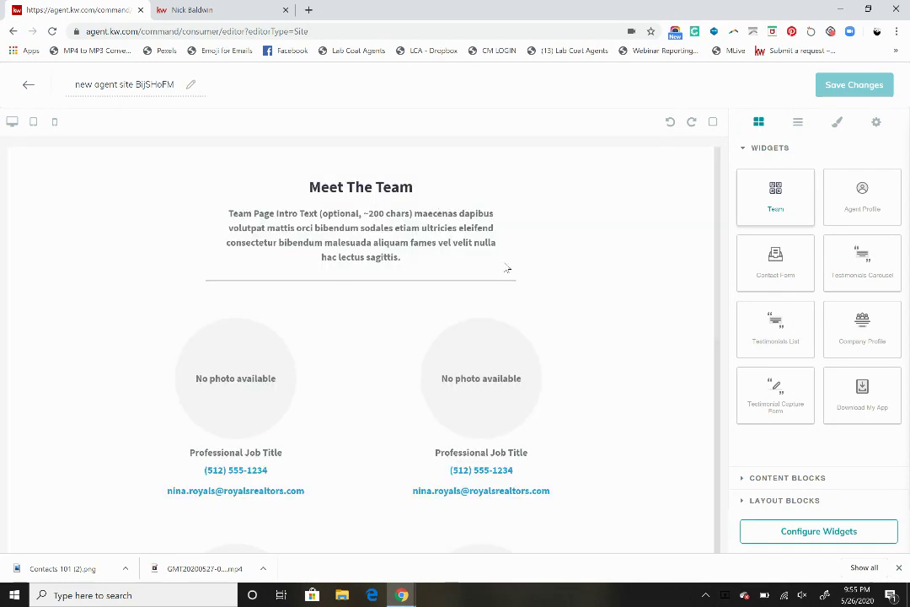
scroll(603, 336, down, 5)
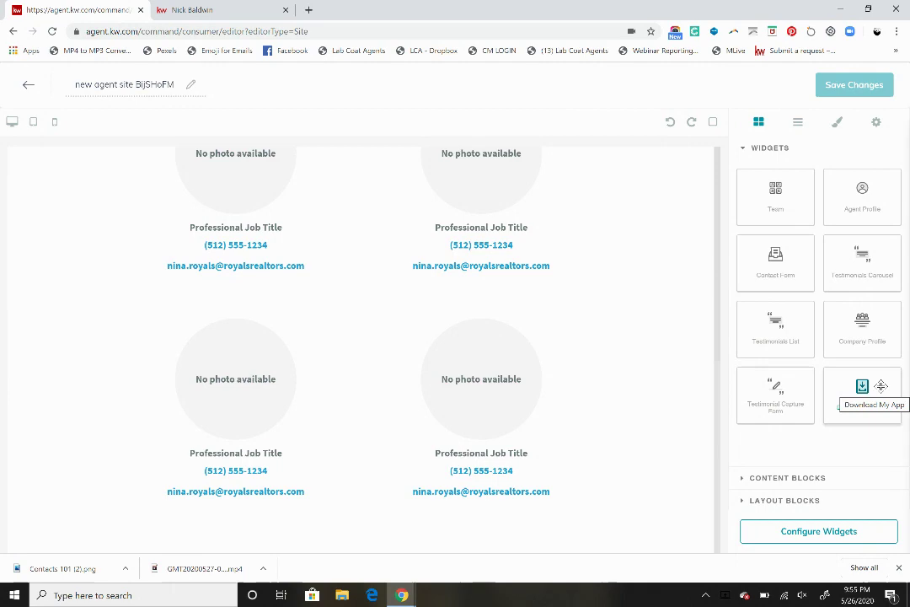
drag(881, 386, 559, 525)
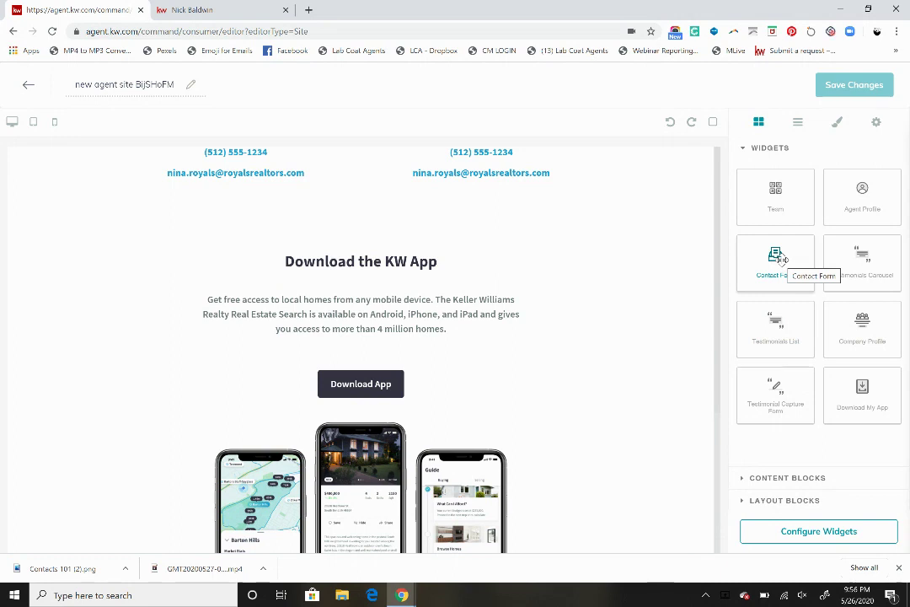
drag(782, 259, 579, 481)
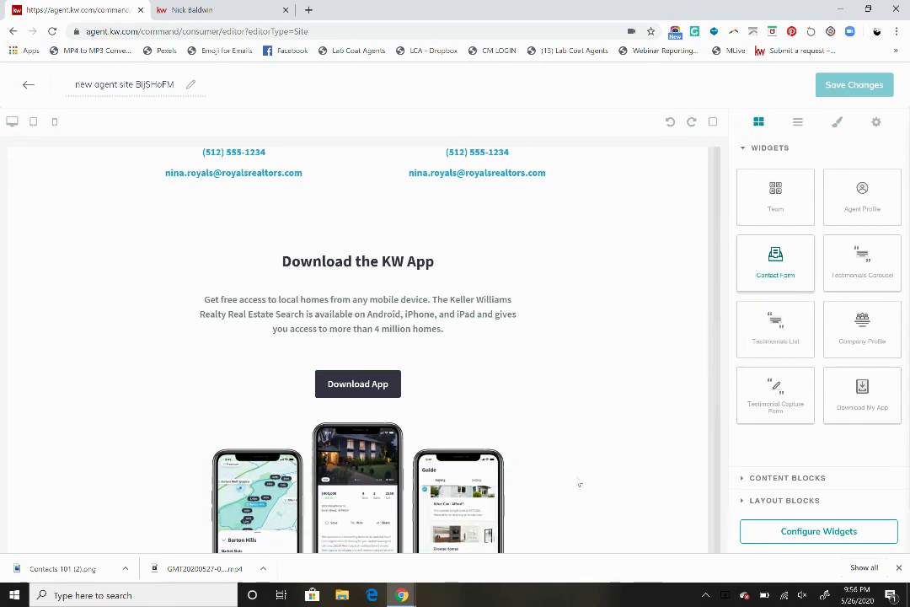
scroll(582, 449, down, 3)
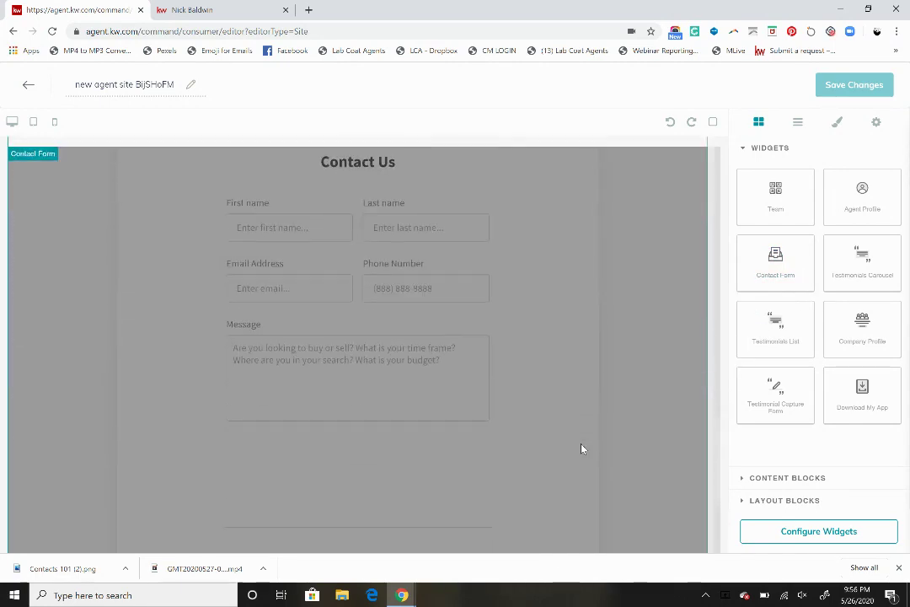
scroll(582, 449, up, 5)
scroll(582, 449, up, 8)
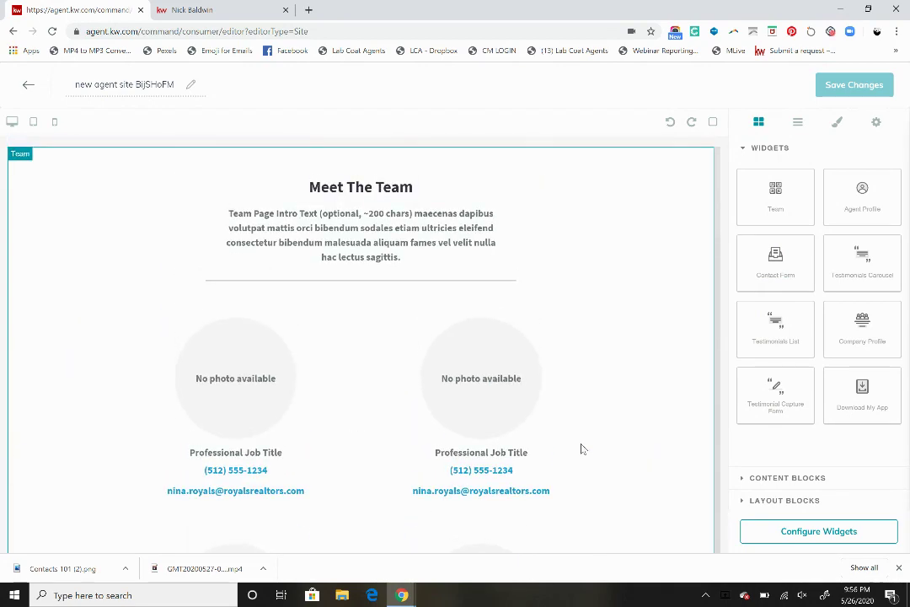
In the Team widget, set headline 'Who We Are' and intro 'We are the best team in the whole world!'.
click(804, 532)
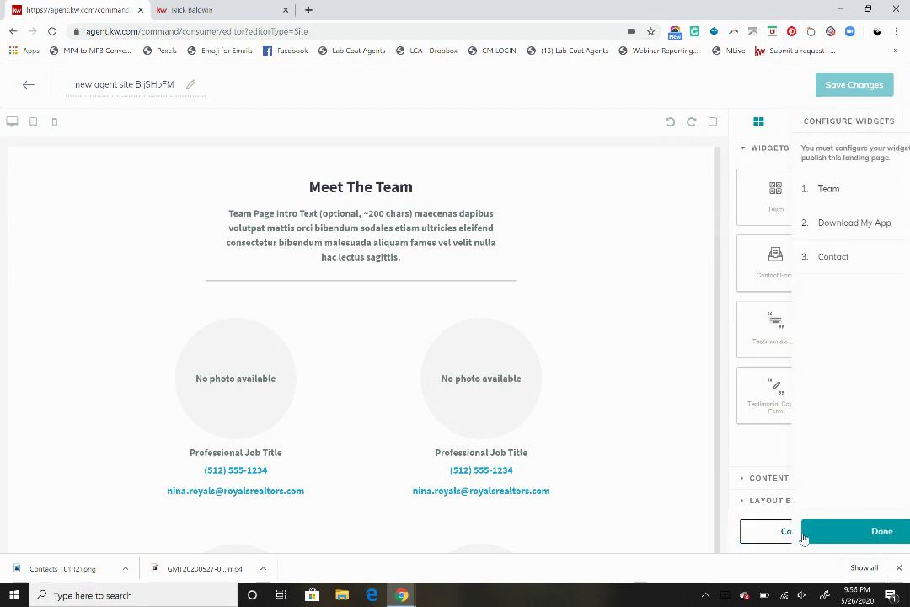
click(812, 200)
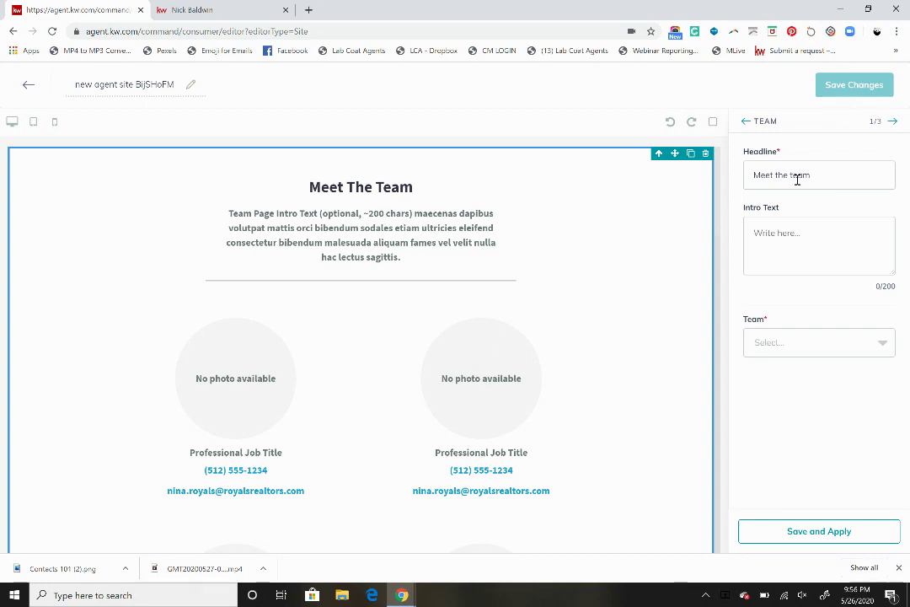
click(797, 179)
key(ctrl+a)
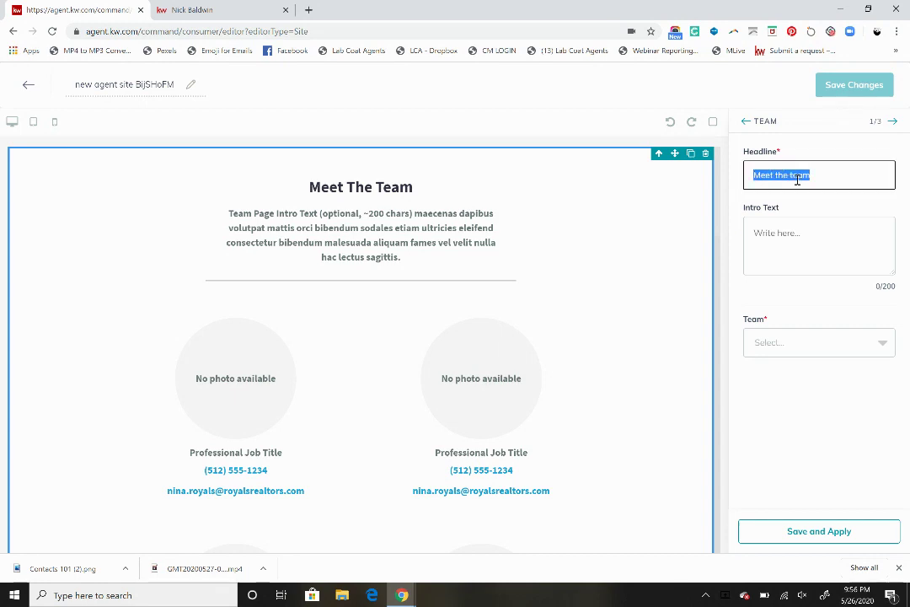
click(831, 179)
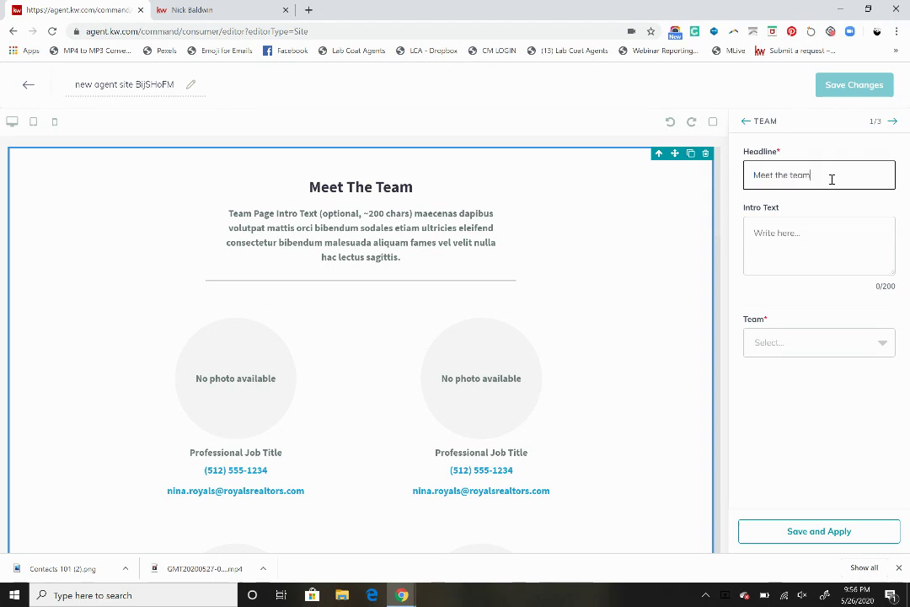
key(ctrl+a)
text(W)
click(787, 239)
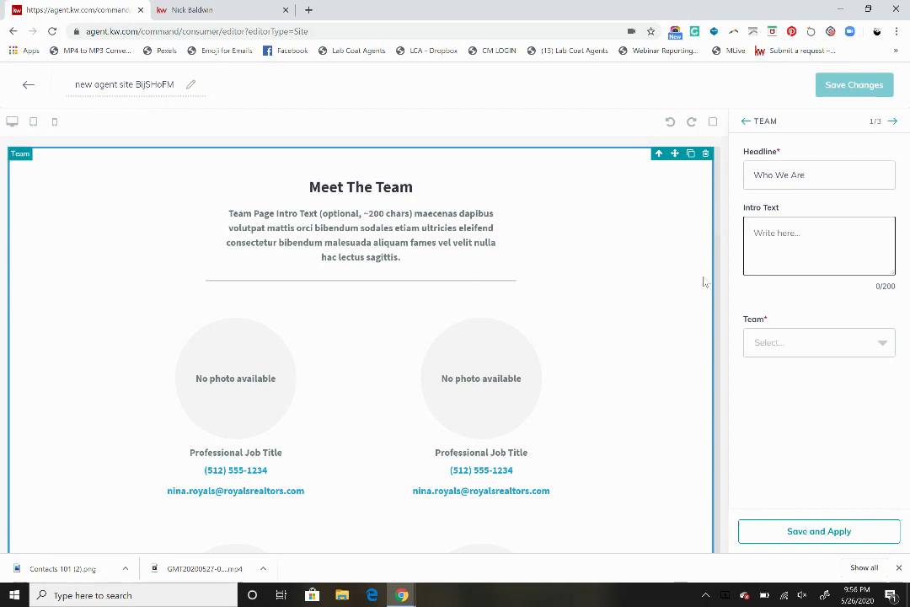
text(We are the best team in)
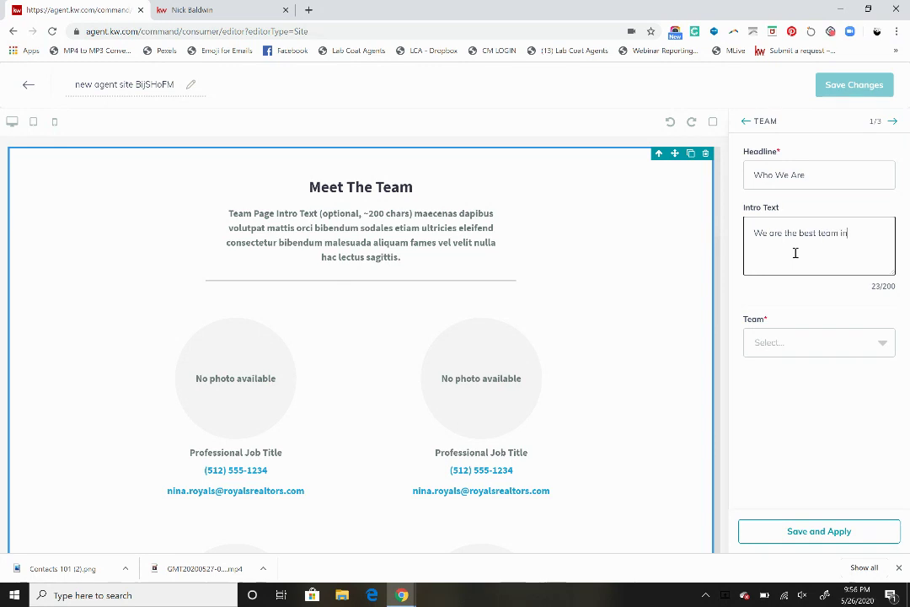
text( the whole world!)
Choose Superior Homes Group as the team and include its team leader.
click(801, 344)
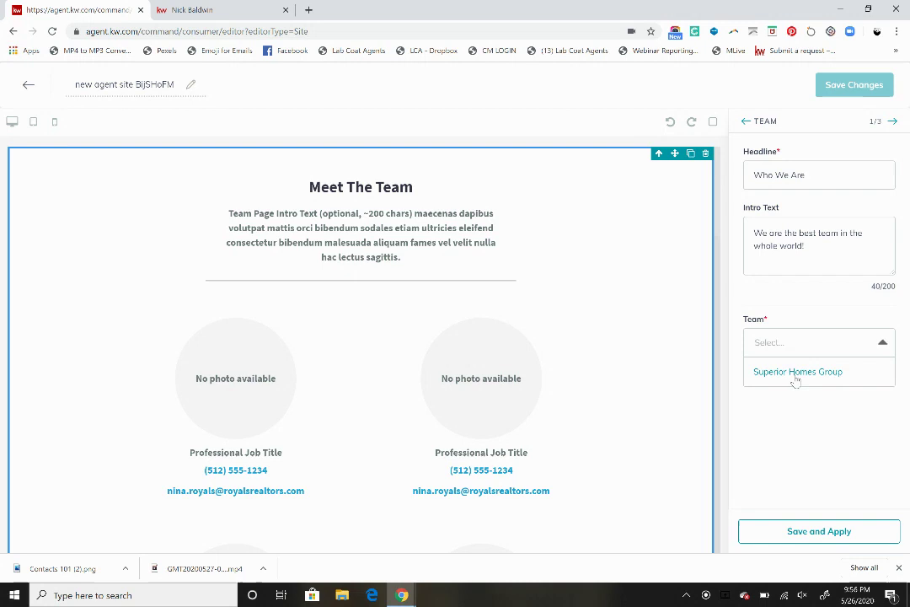
click(796, 375)
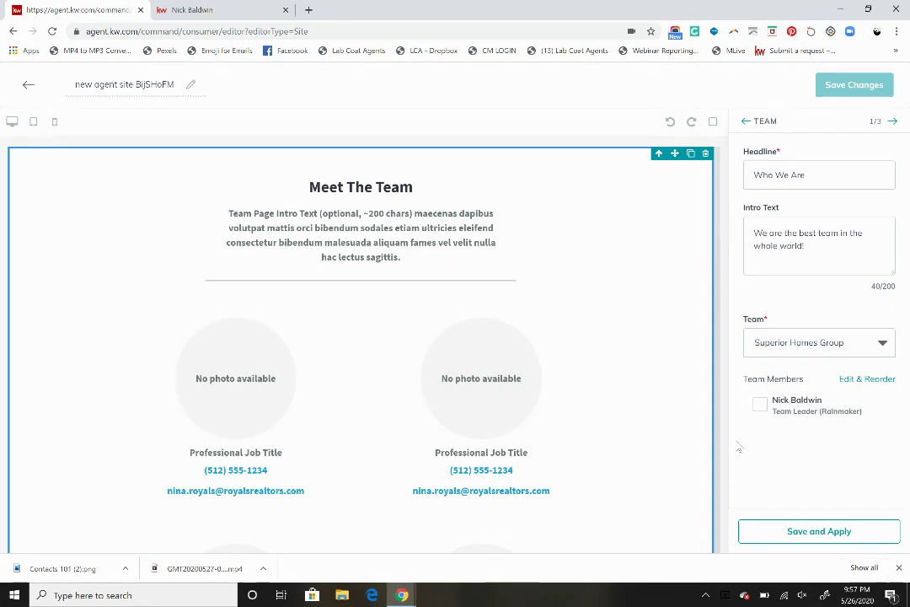
click(761, 406)
Apply the Team settings and scroll the preview to check the Who We Are section.
click(796, 532)
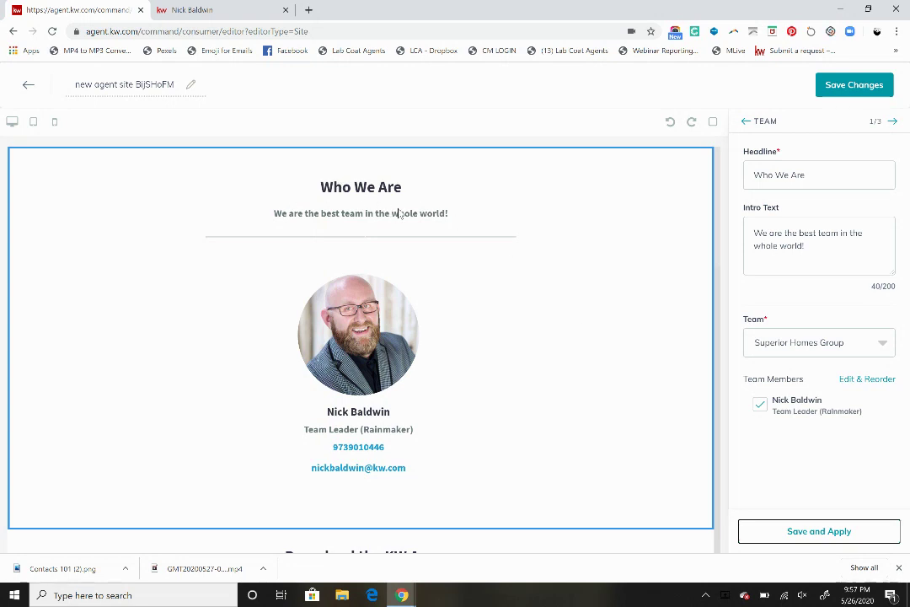
scroll(498, 366, down, 1)
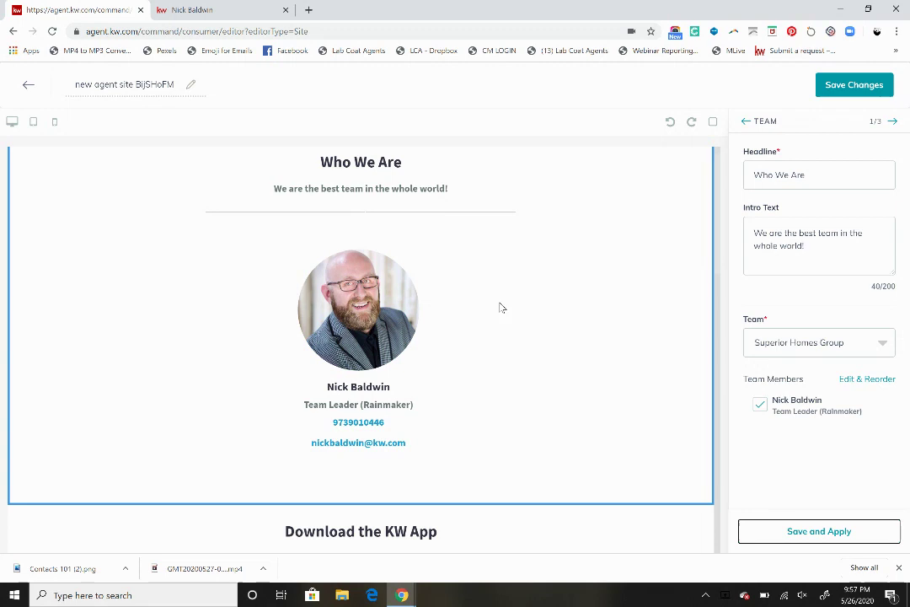
scroll(532, 323, down, 1)
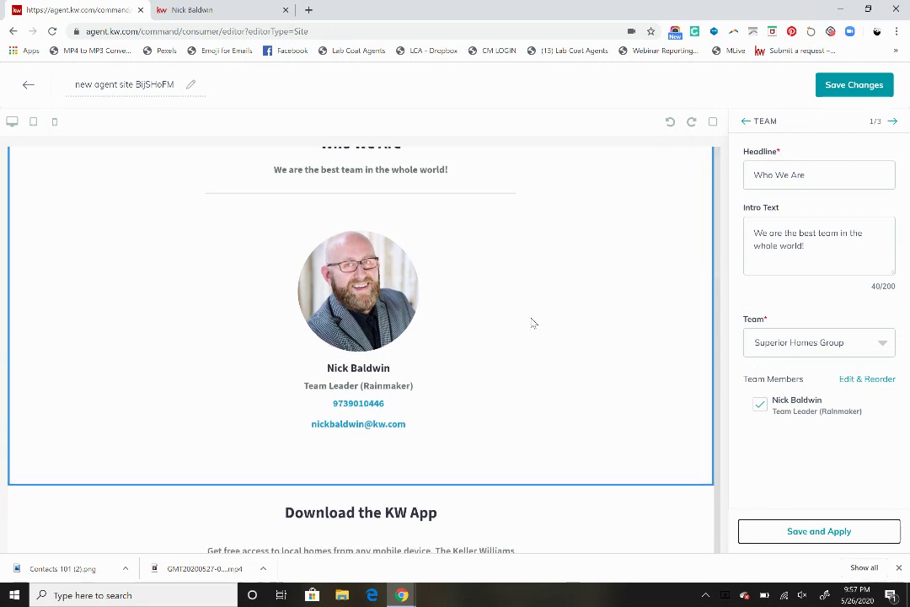
scroll(532, 323, up, 1)
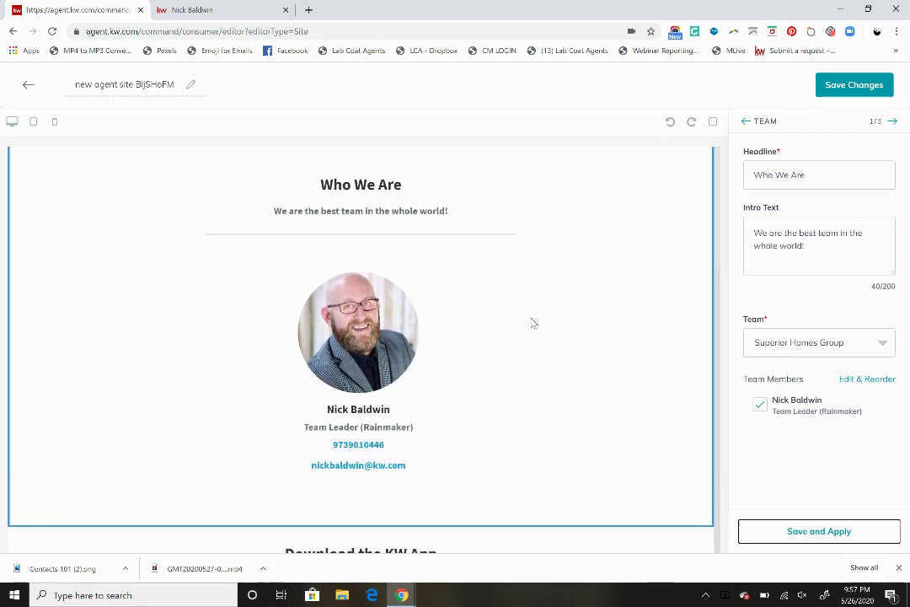
scroll(532, 322, down, 2)
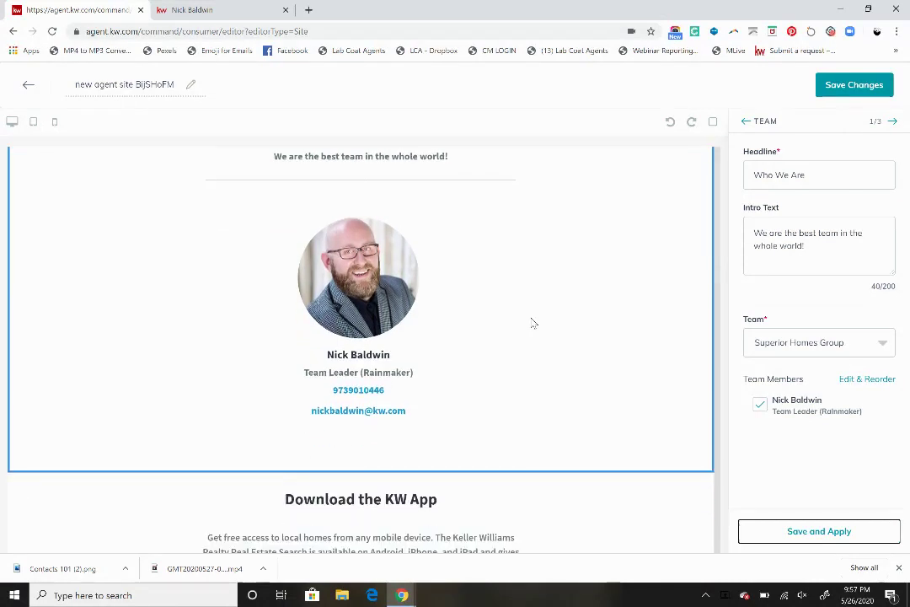
scroll(532, 322, down, 2)
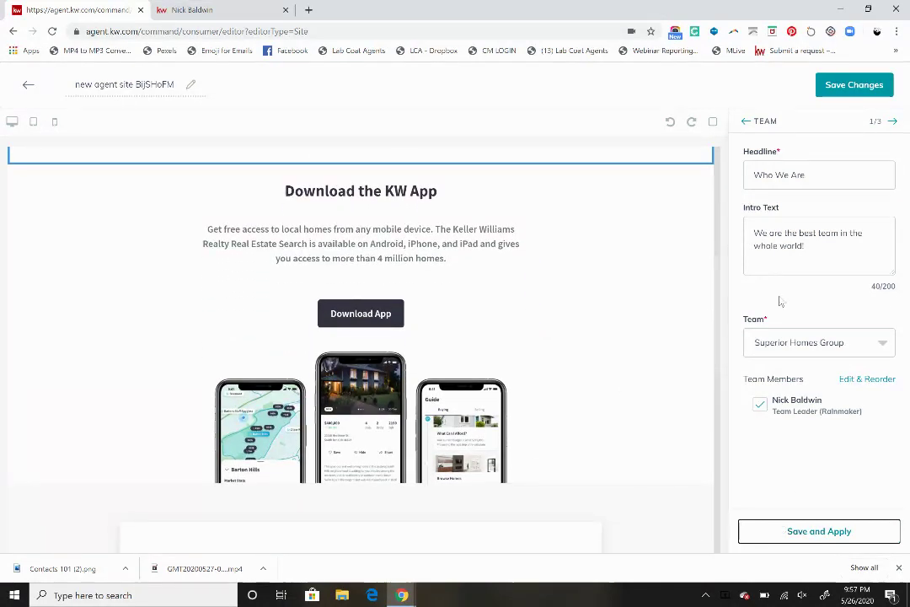
Keep the Download My App default headline, subtext and Download App button, and apply them.
click(747, 121)
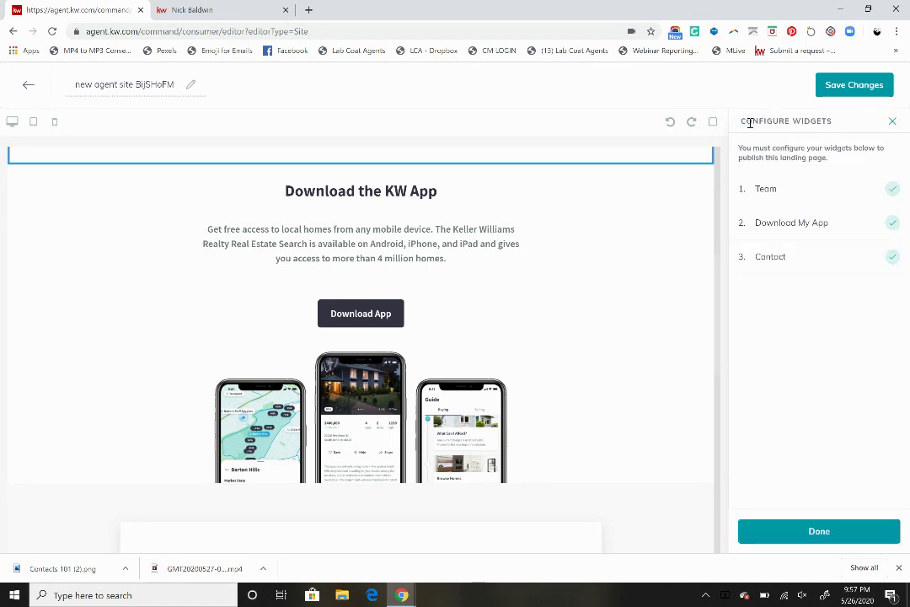
click(792, 224)
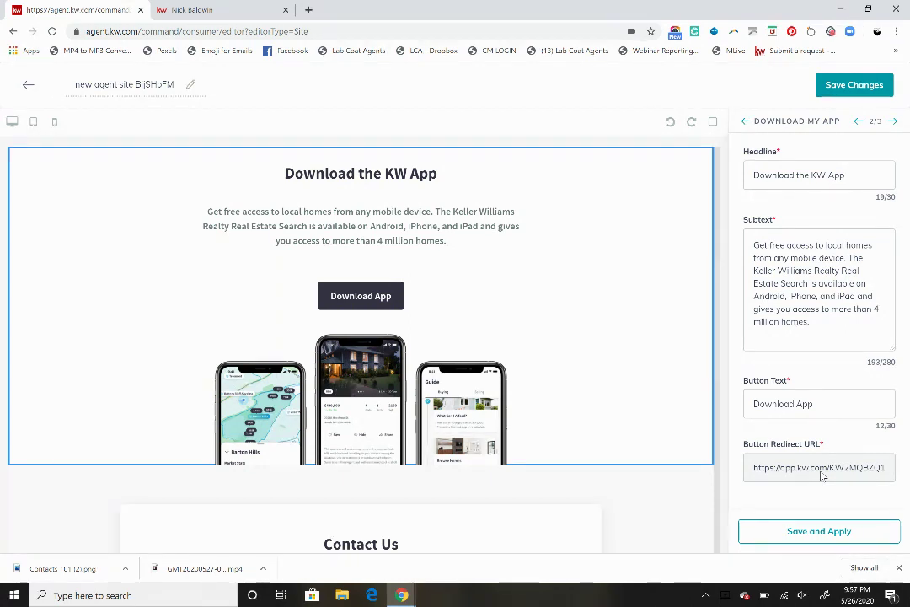
triple_click(811, 176)
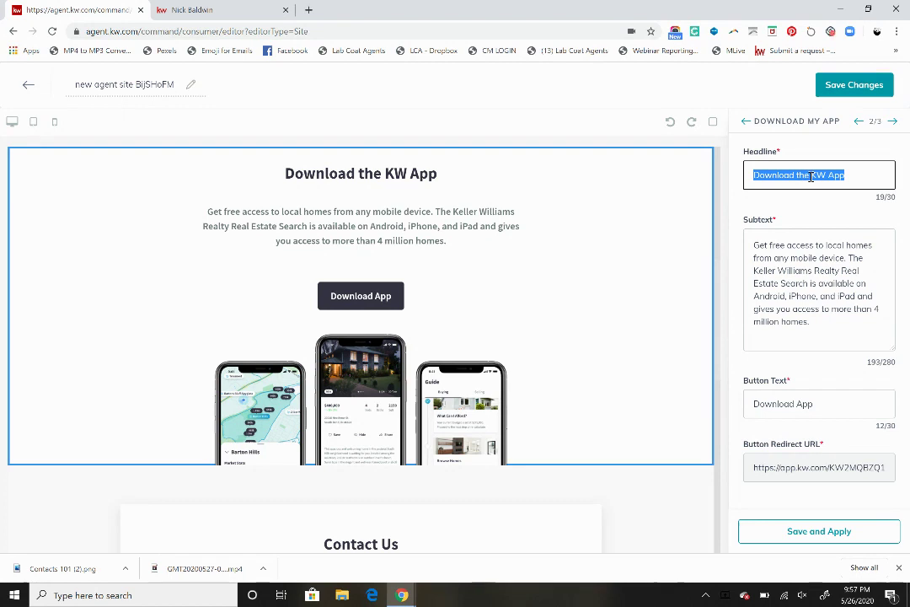
double_click(804, 257)
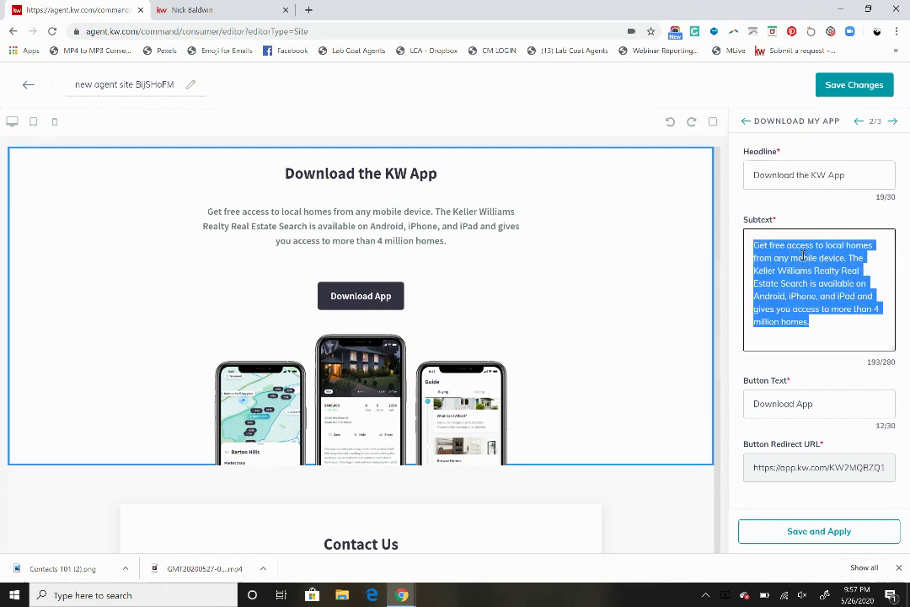
triple_click(805, 405)
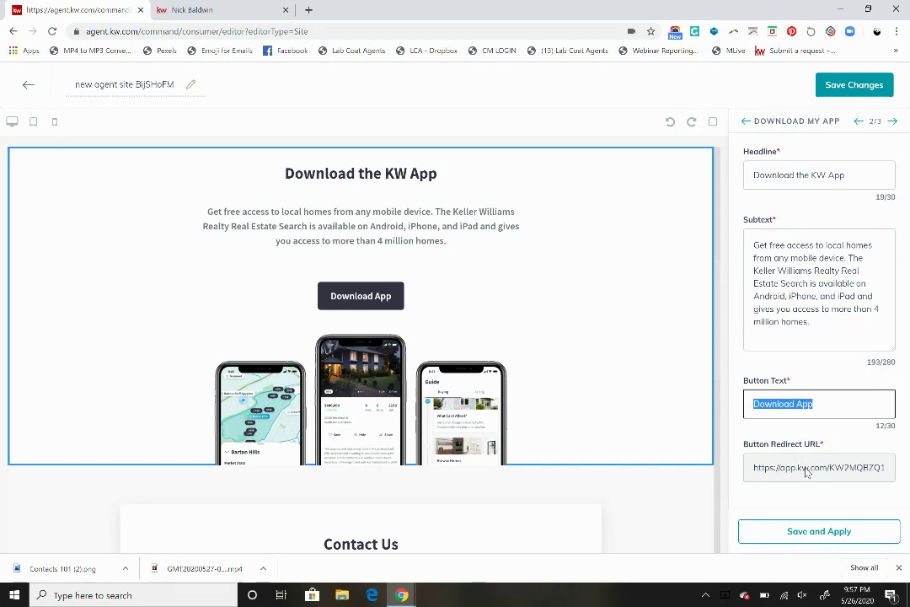
click(805, 532)
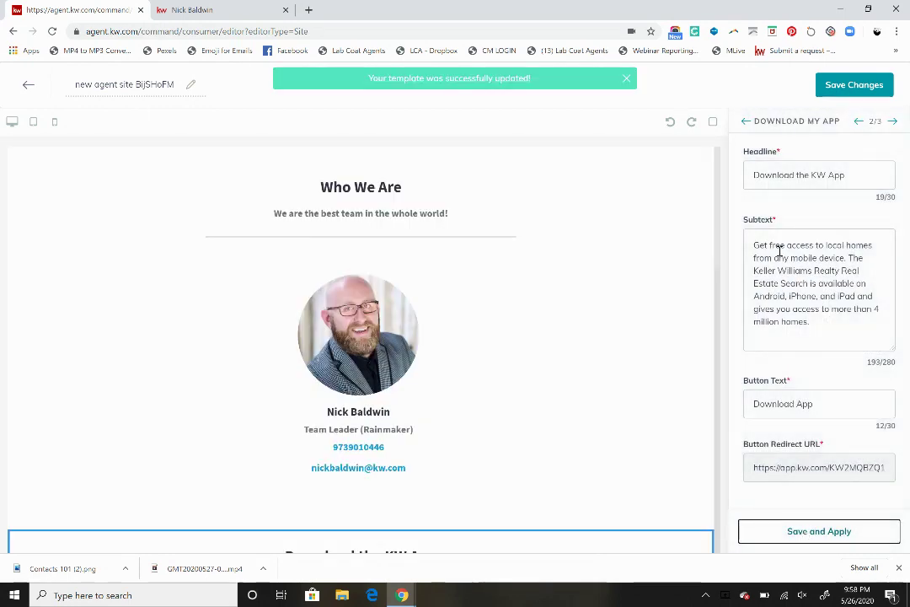
Change the Contact widget heading to 'Get In Touch'.
click(747, 124)
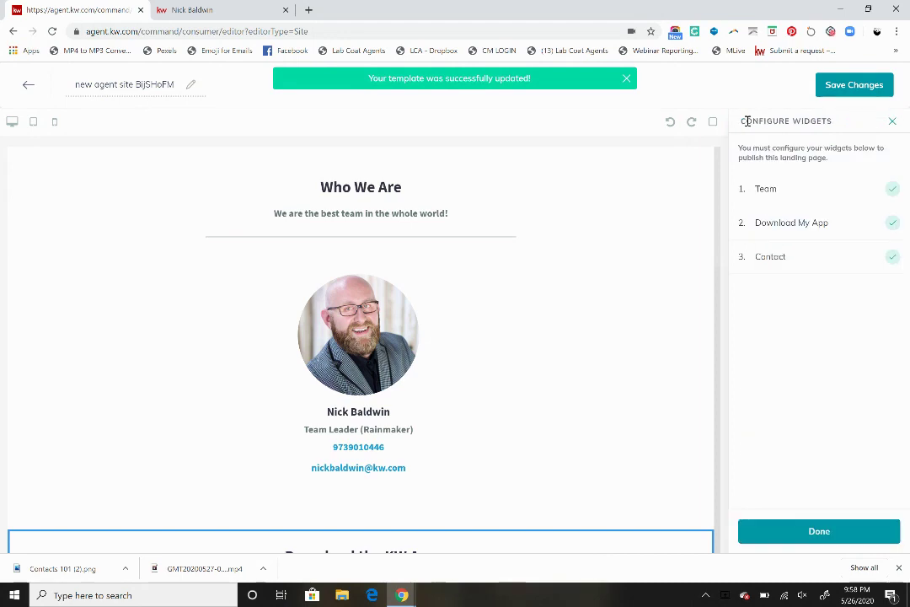
click(787, 256)
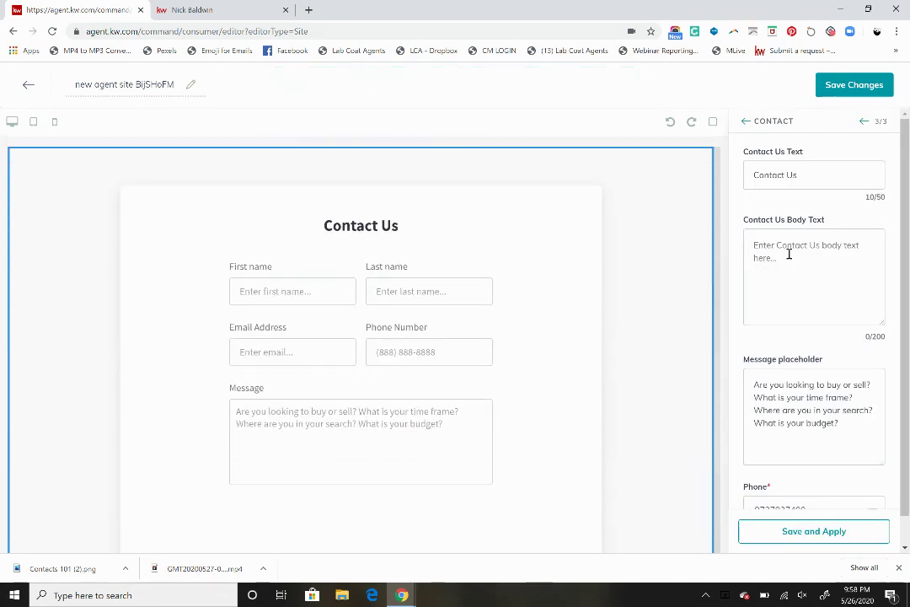
click(813, 172)
key(ctrl+a)
text(Get In Touch)
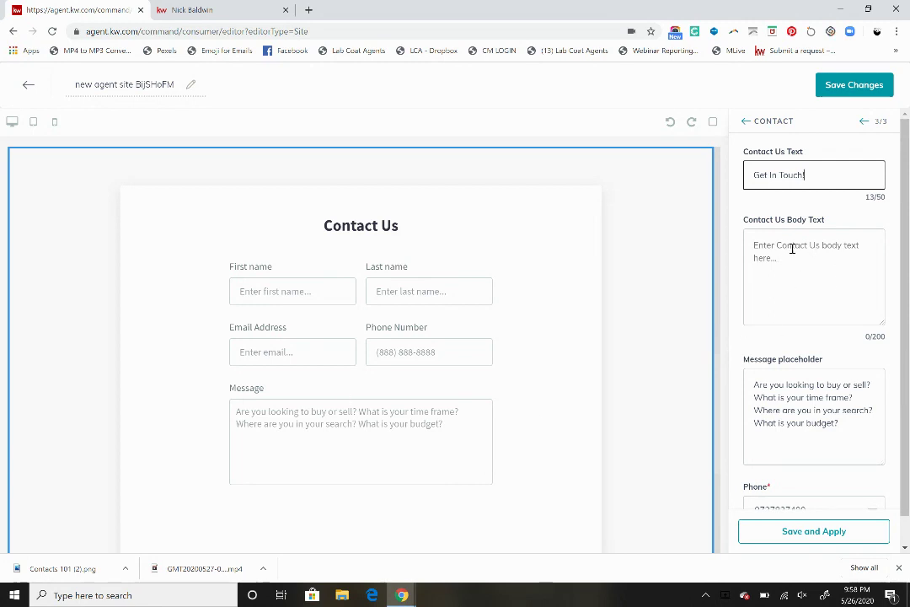
Keep the current phone, set the real-estate-needs message placeholder and body 'We'd Love to Hear From You'.
click(792, 249)
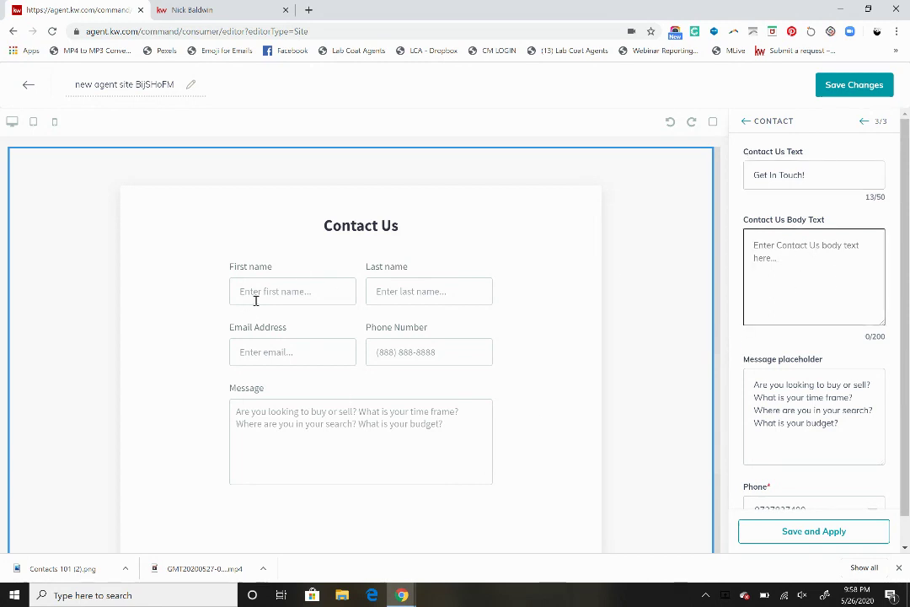
scroll(799, 371, down, 1)
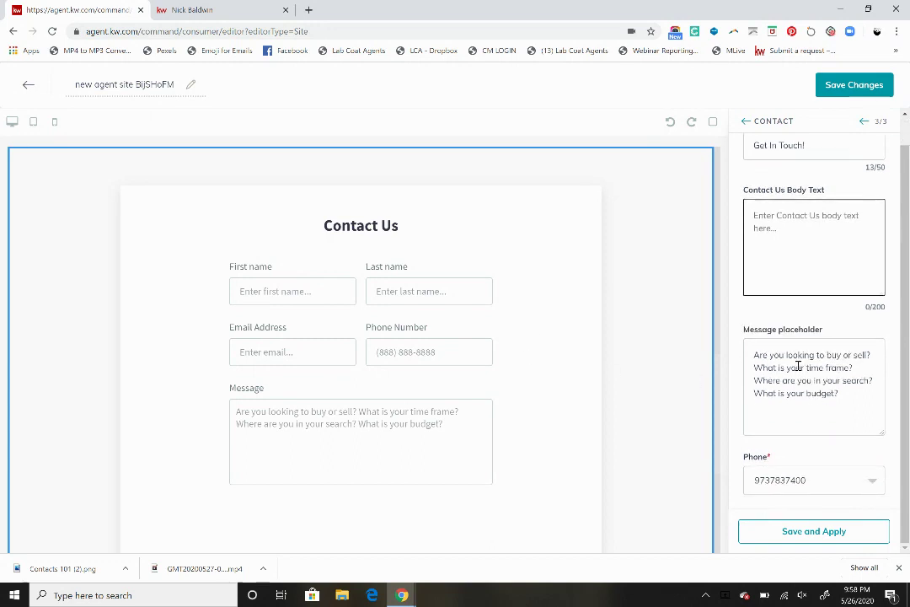
click(861, 481)
click(824, 488)
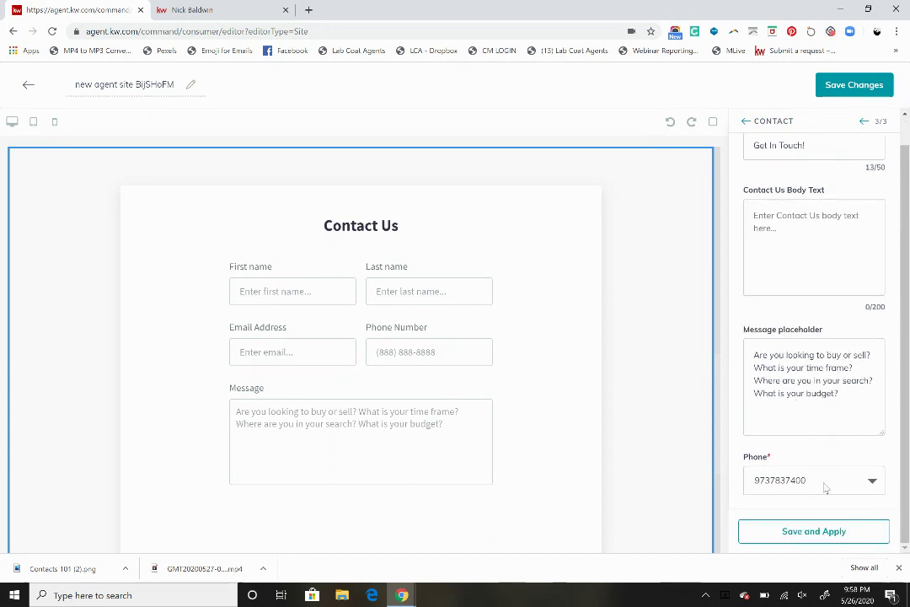
click(851, 398)
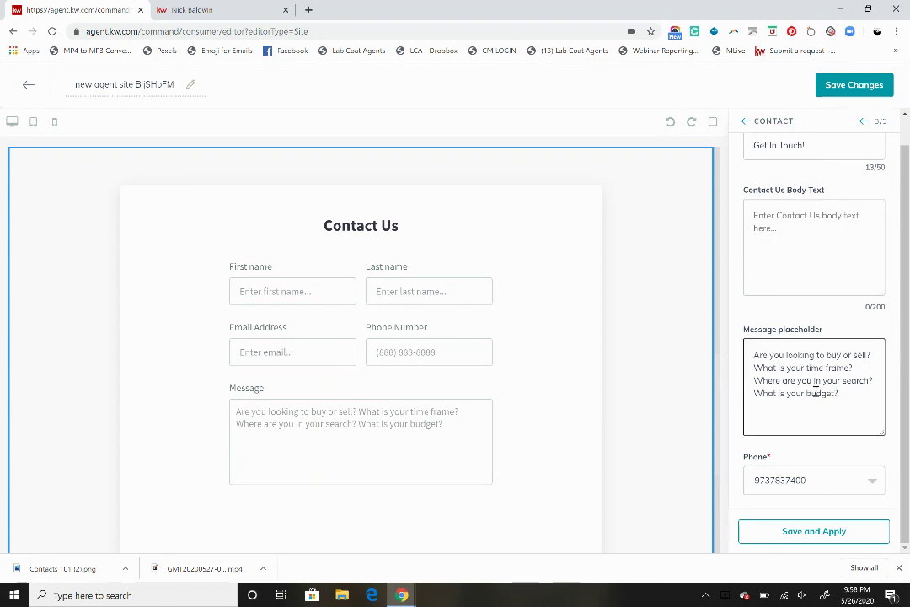
key(ctrl+a)
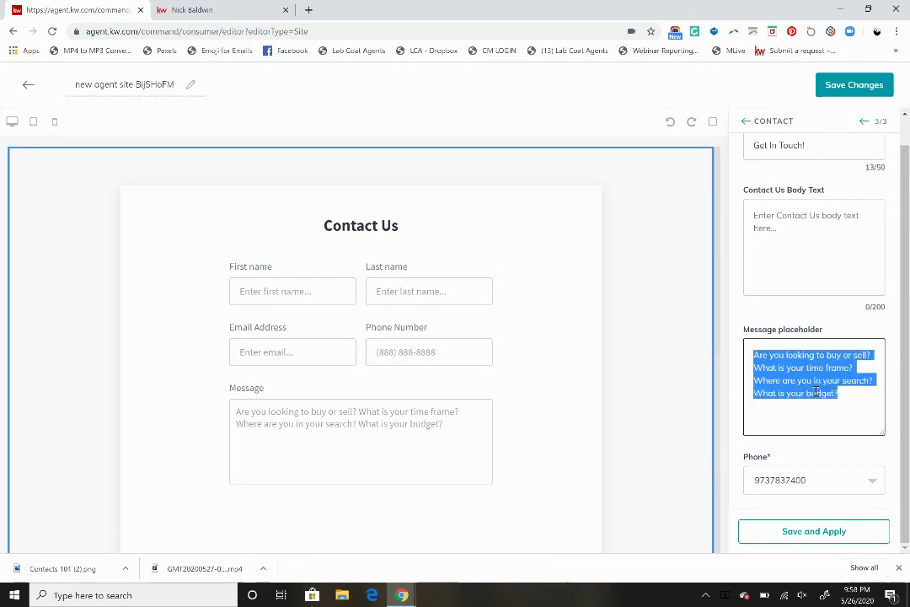
text(Feel free)
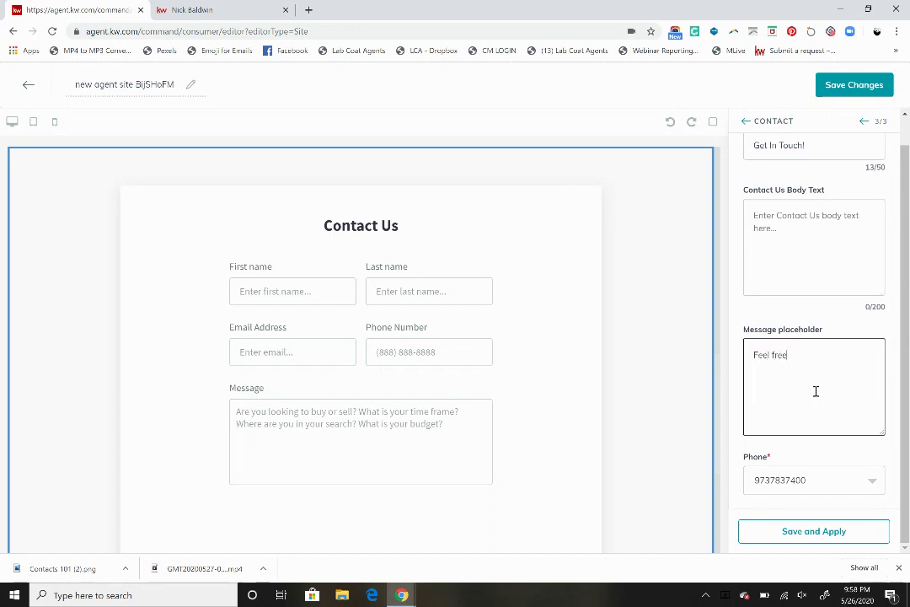
text( to reach out to us to let us k)
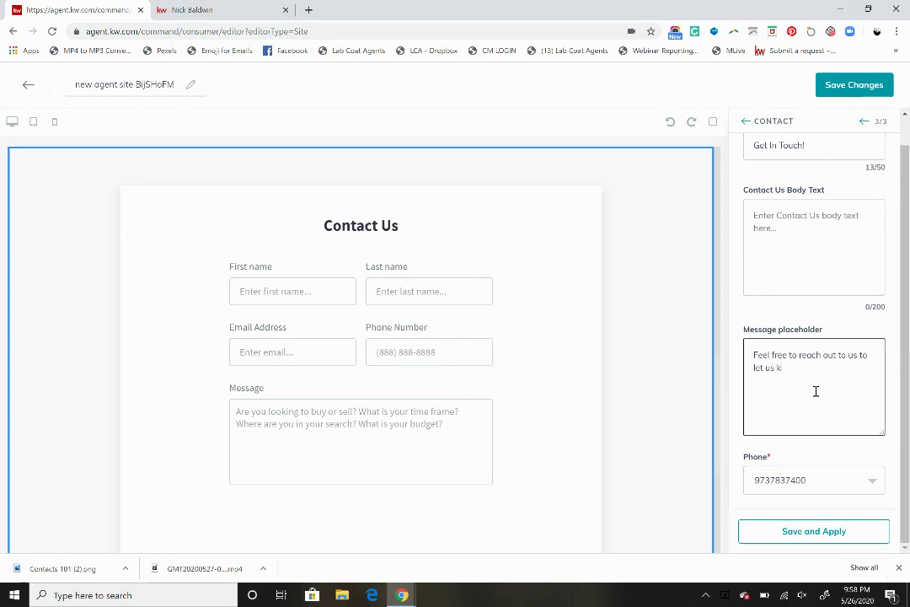
text(now about your real estate needs.)
click(783, 230)
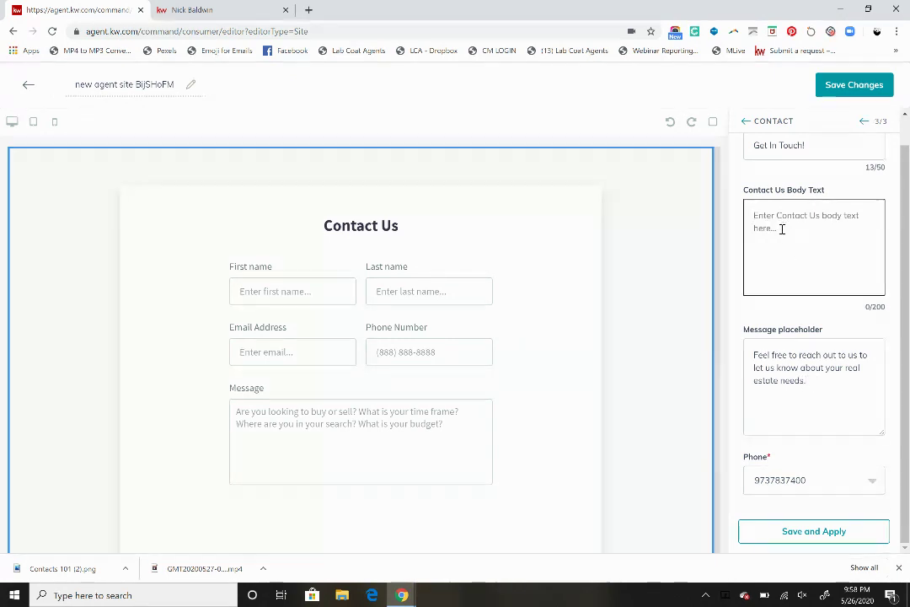
text(We'd Love to H)
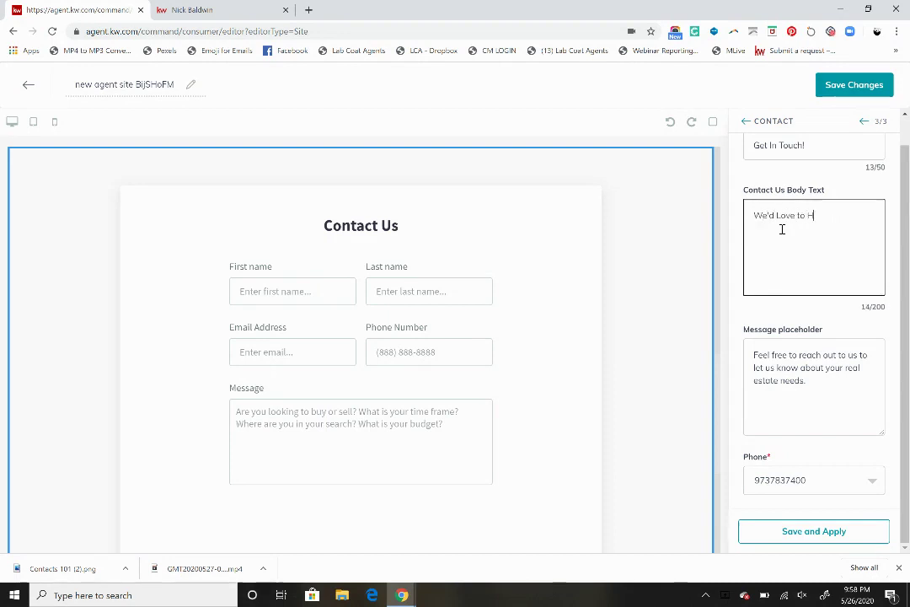
text(ear From You)
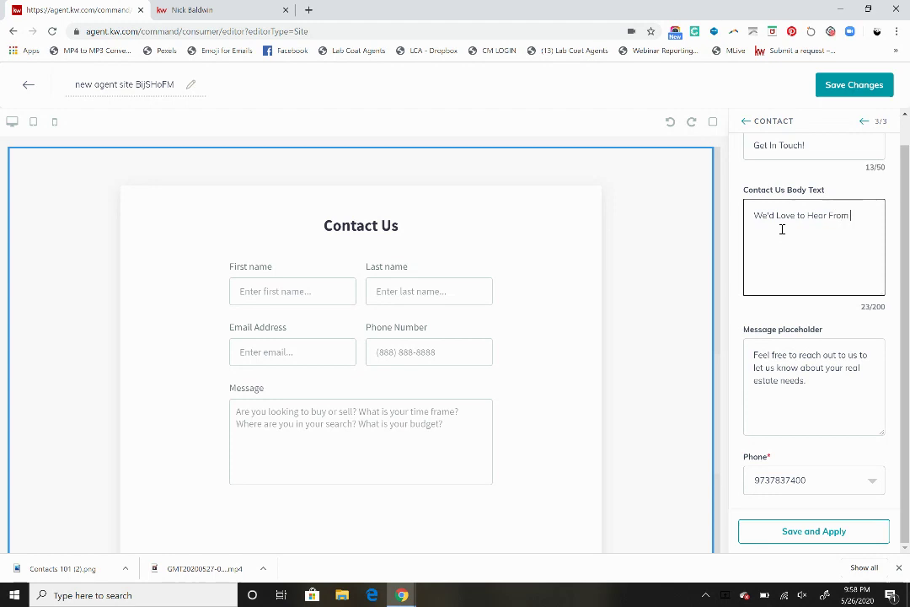
Apply the Contact settings and review the page in the mobile layout preview.
click(830, 532)
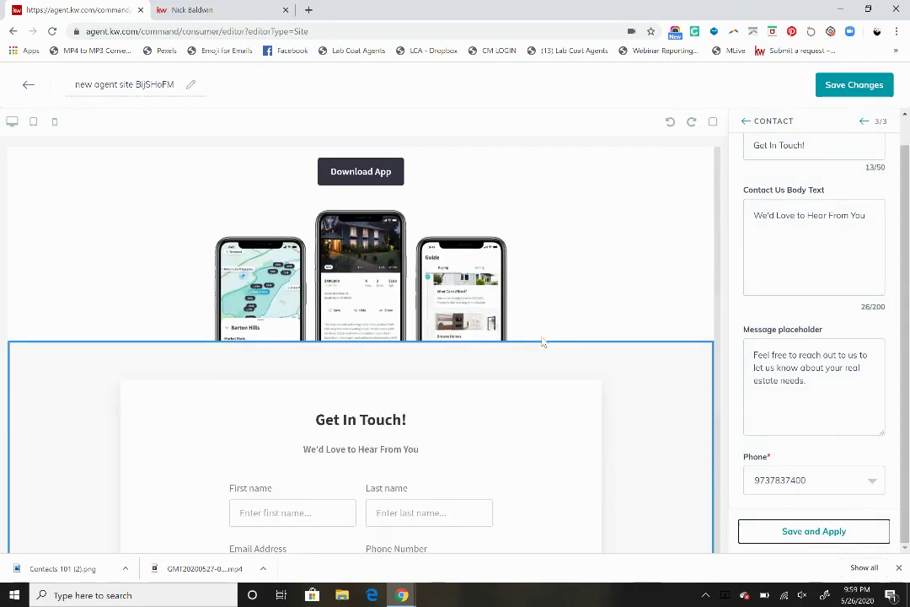
scroll(484, 264, down, 3)
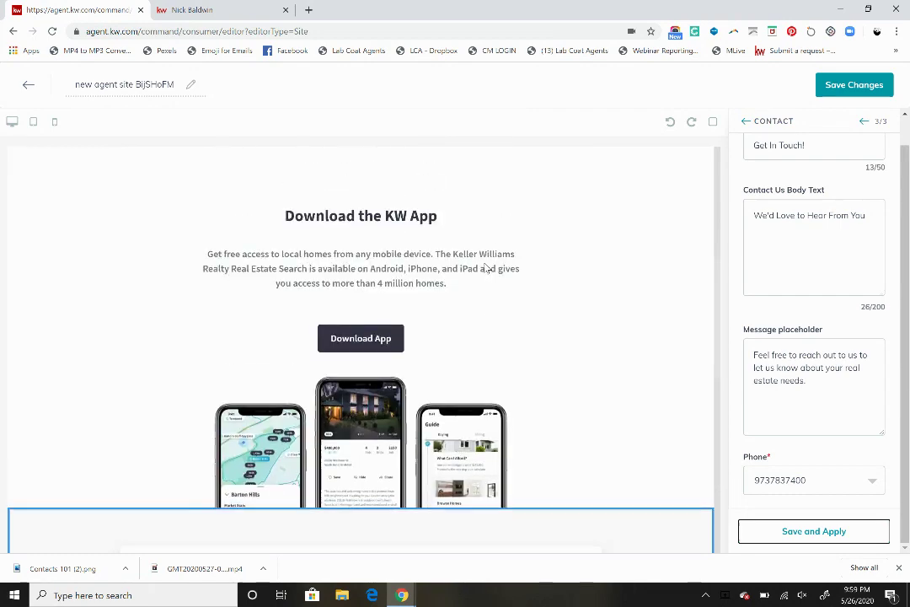
click(55, 121)
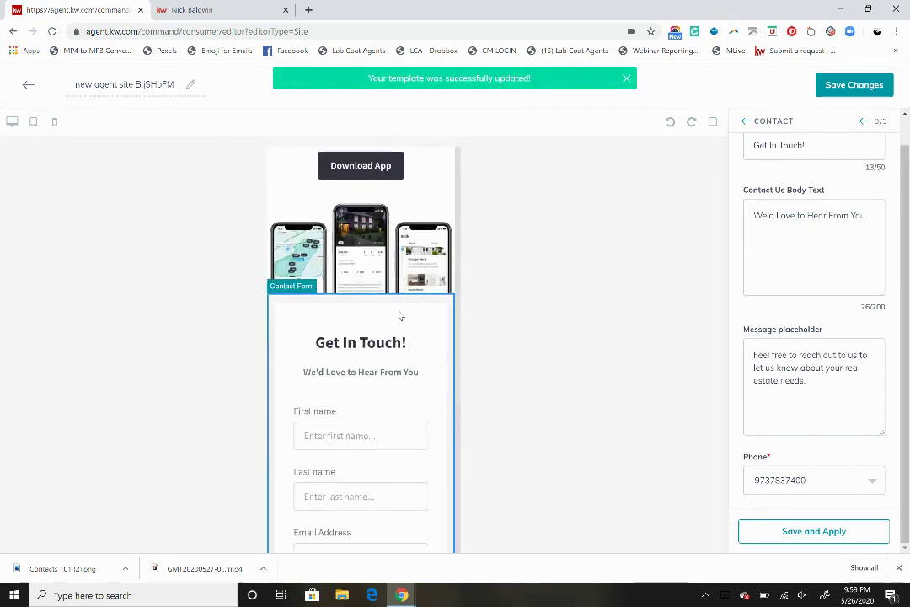
scroll(399, 310, down, 3)
scroll(401, 316, up, 1)
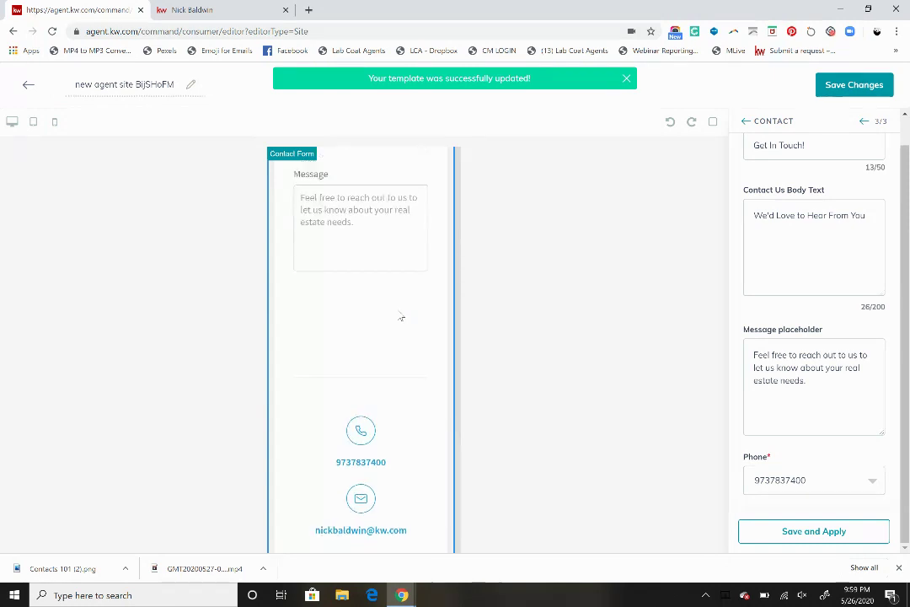
scroll(376, 291, up, 4)
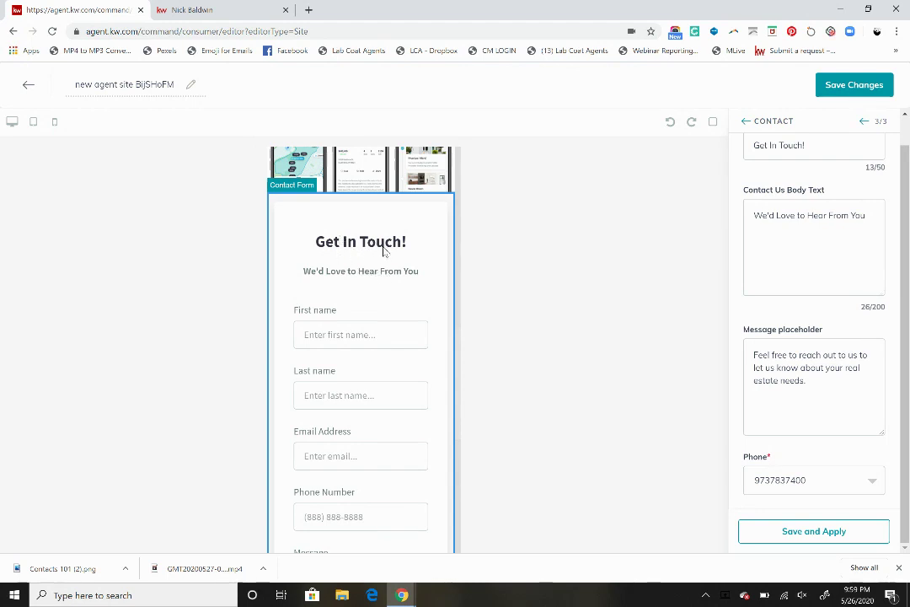
scroll(350, 339, down, 5)
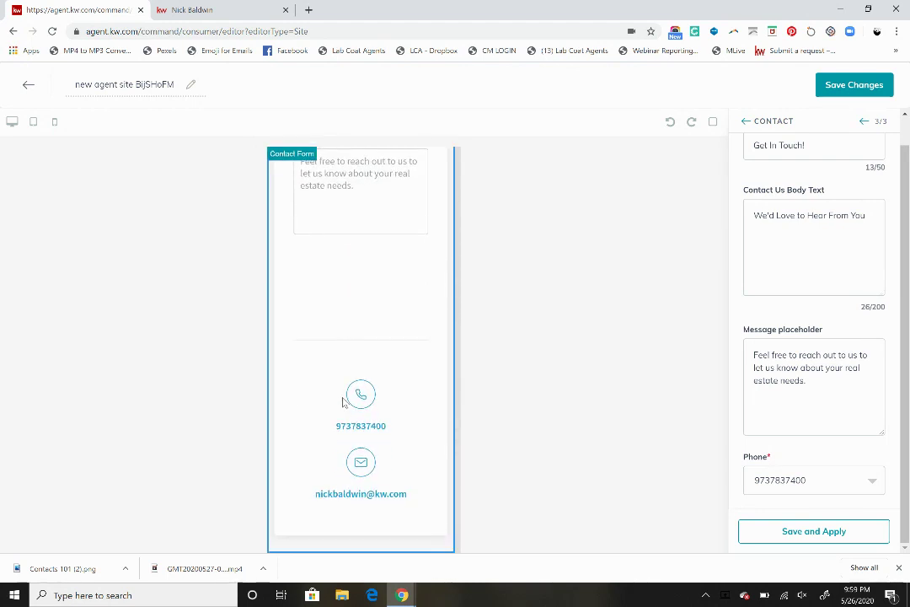
scroll(347, 367, up, 15)
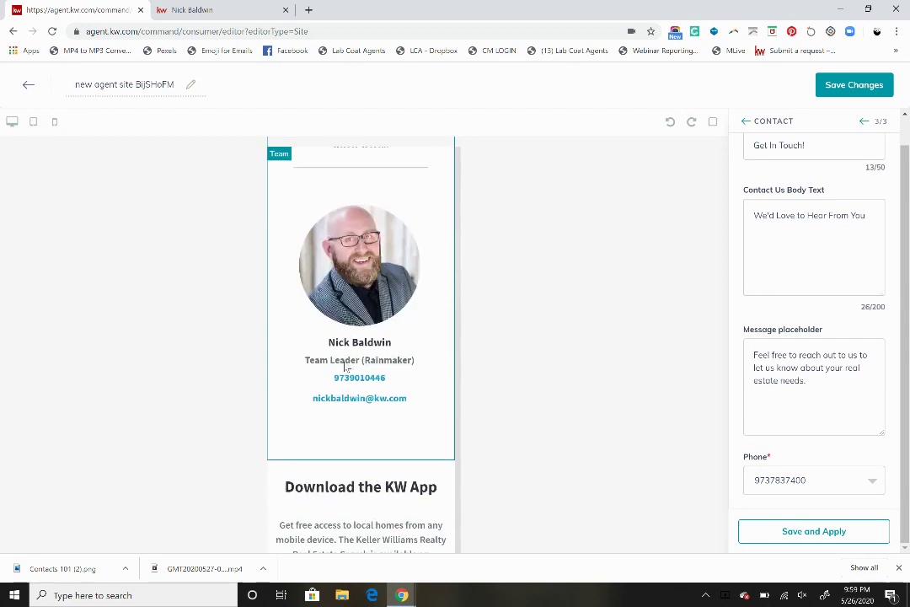
Set the Contact phone to the mobile number matching the Team card and apply it.
click(809, 479)
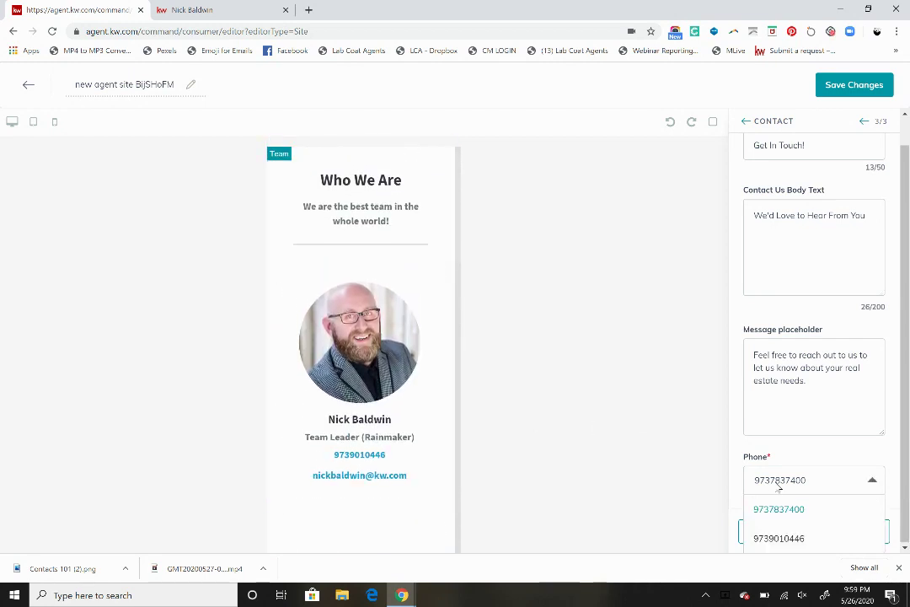
click(786, 538)
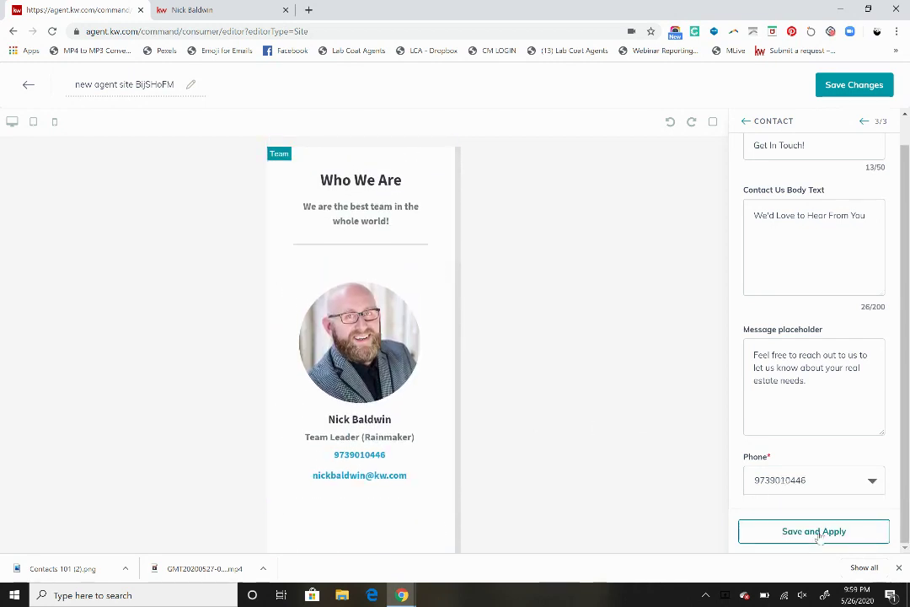
click(818, 533)
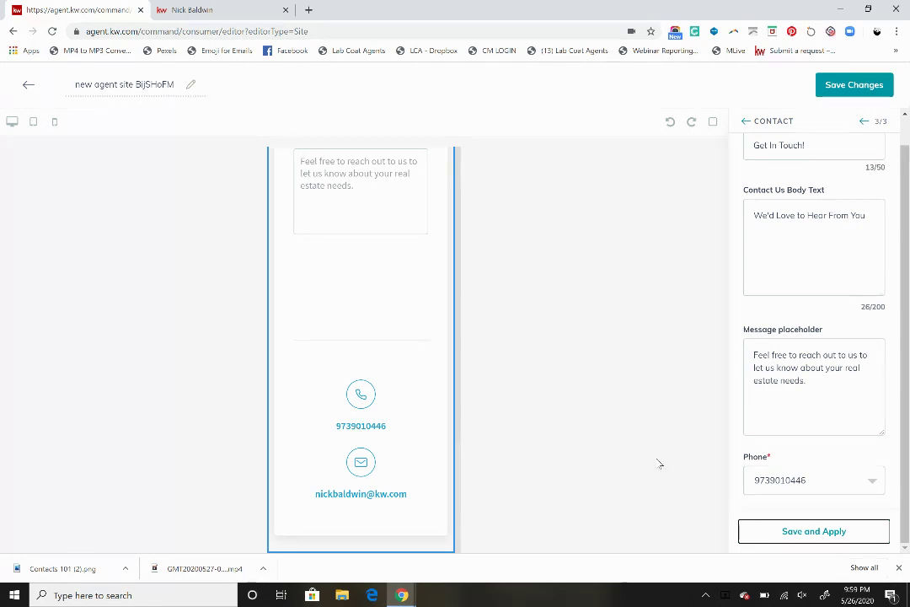
click(759, 481)
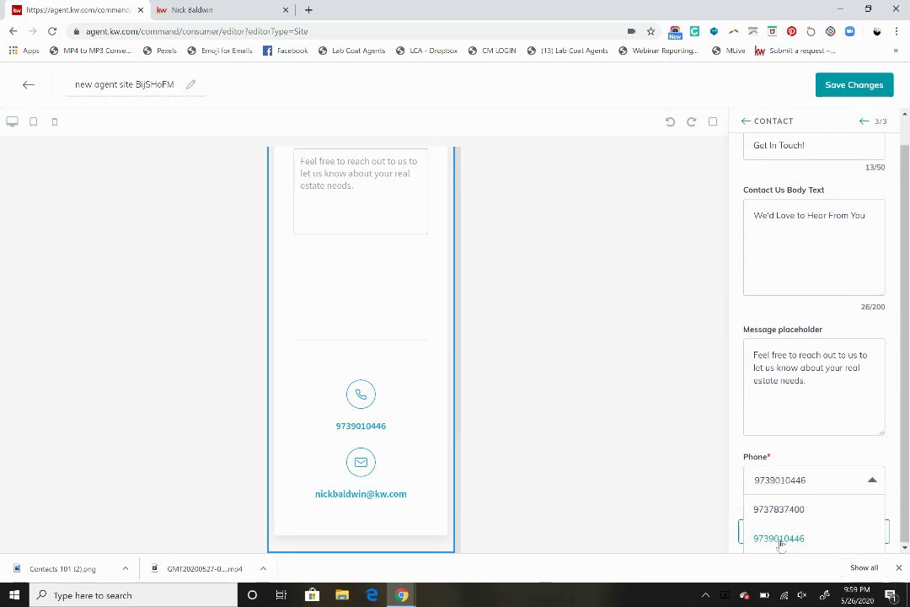
click(816, 486)
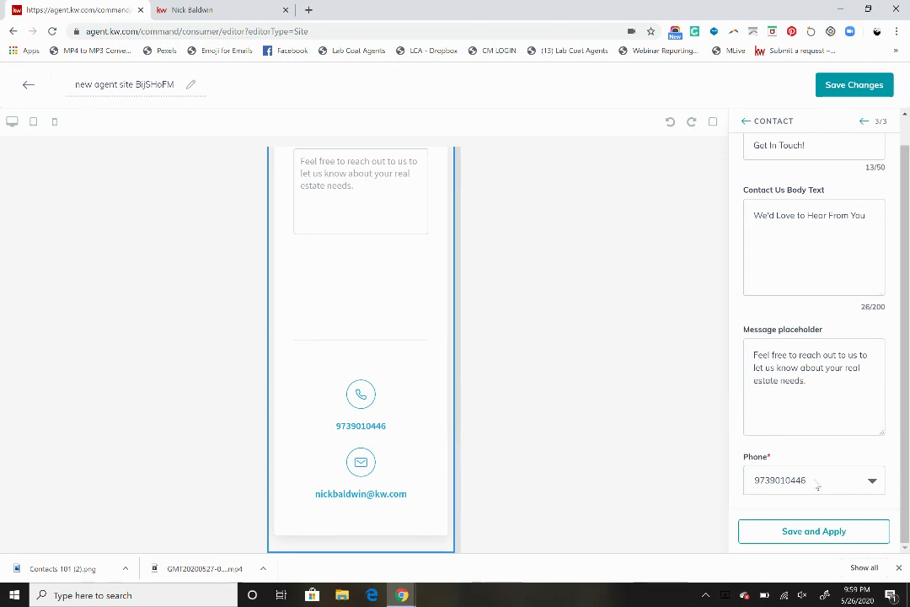
click(811, 532)
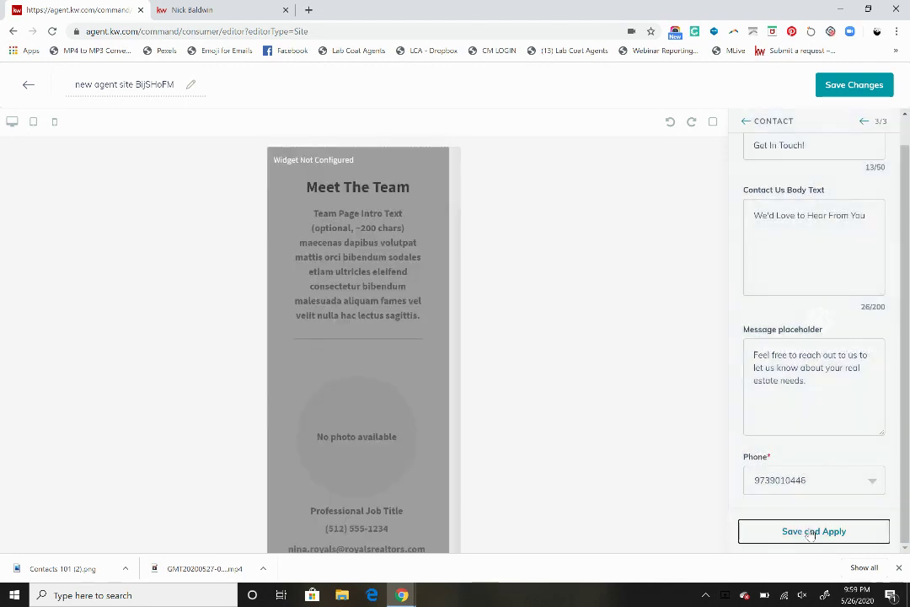
Rename the page 'Meet The Team', save it, and confirm publishing it to the agent site.
click(137, 85)
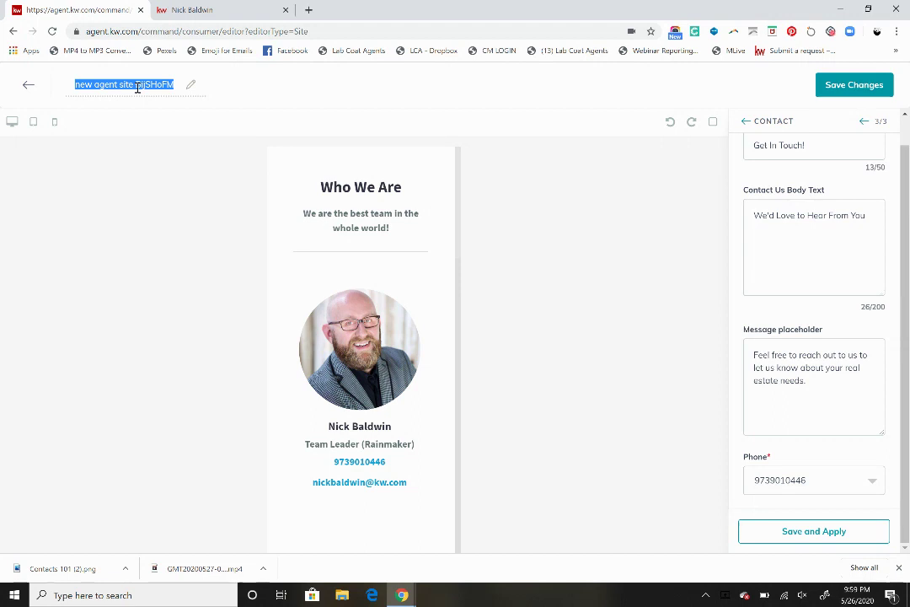
text(Meet The Team)
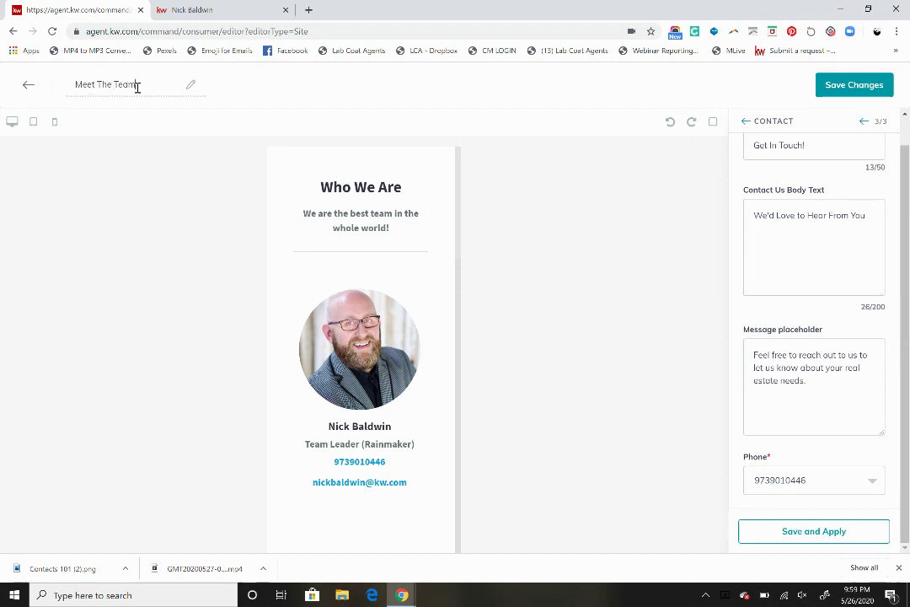
click(847, 84)
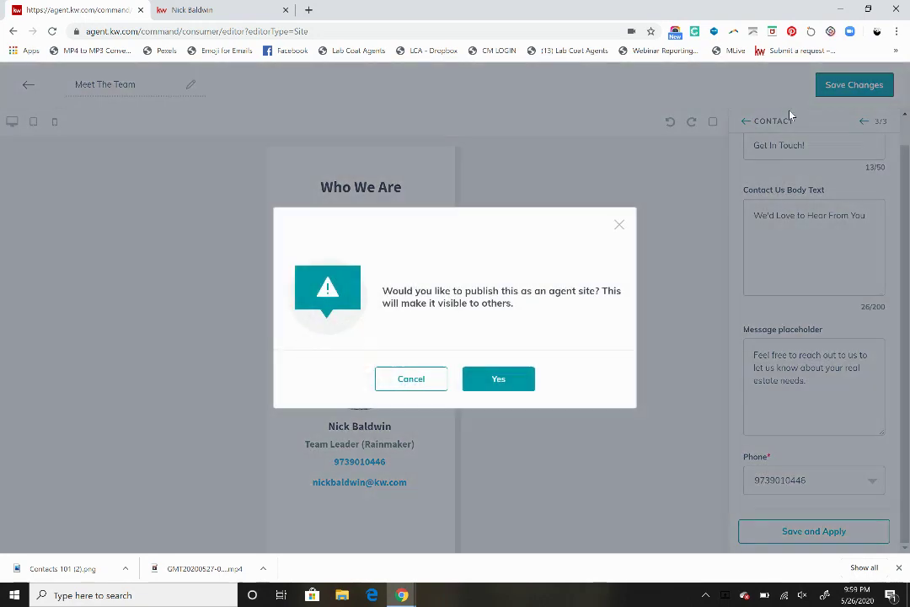
click(500, 386)
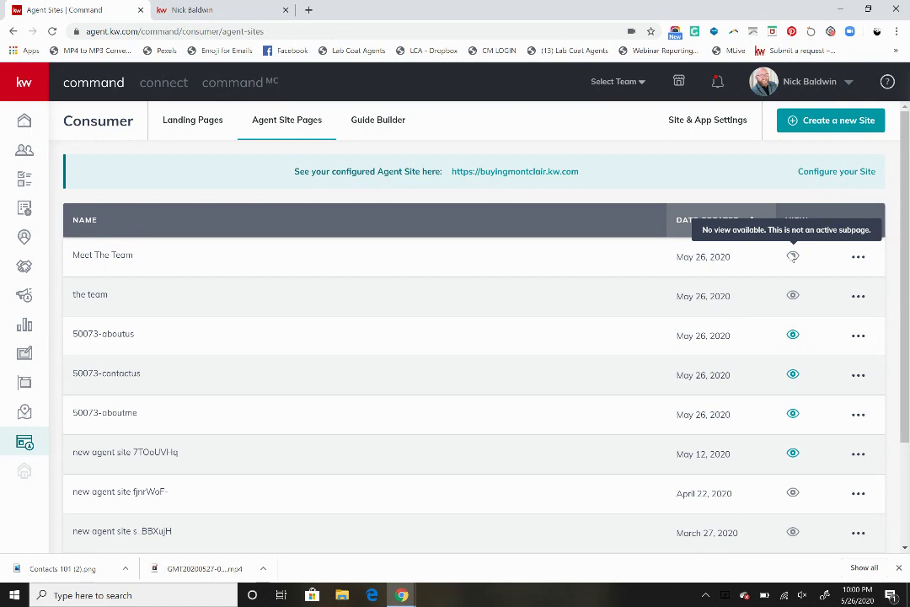
Add the Meet The Team page to the agent site's navigation pages.
click(691, 125)
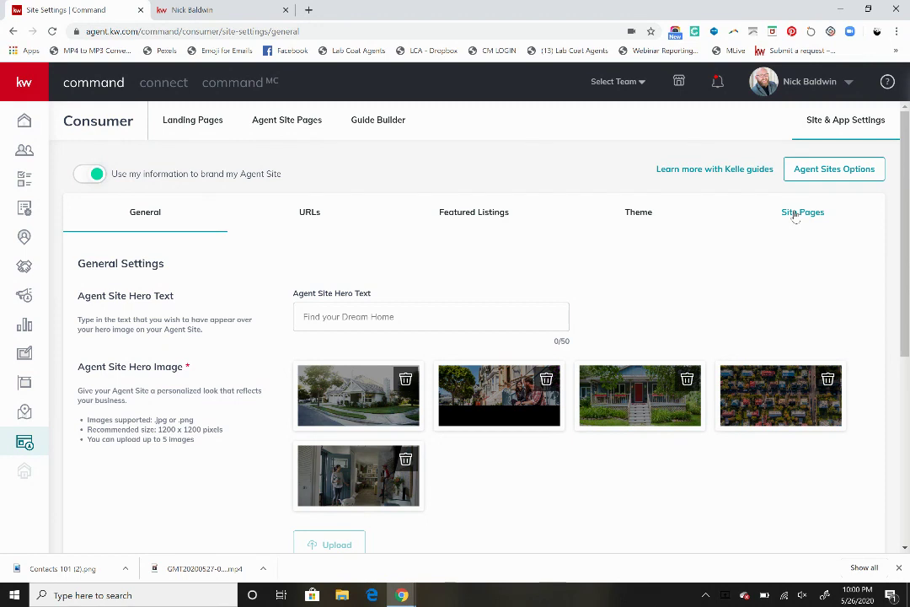
click(796, 214)
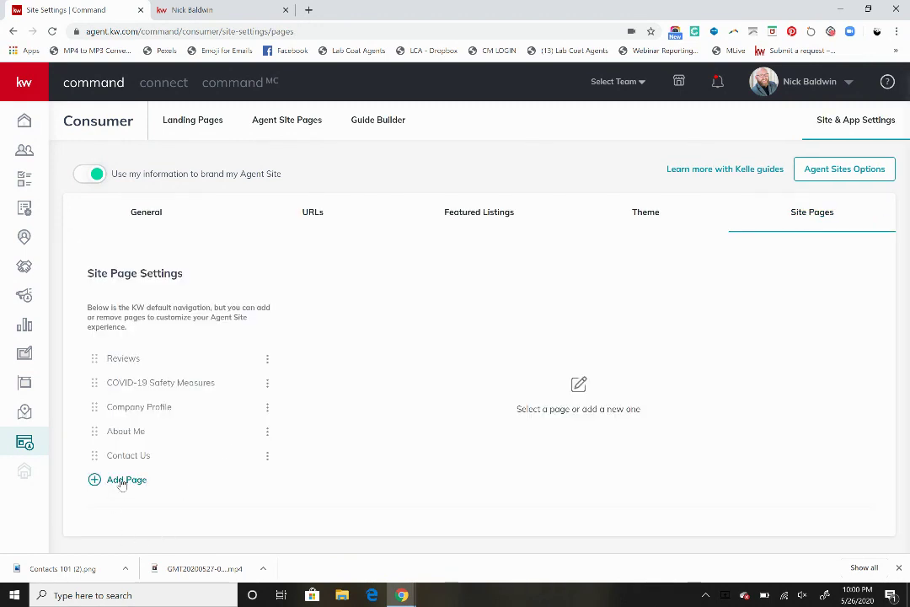
click(122, 480)
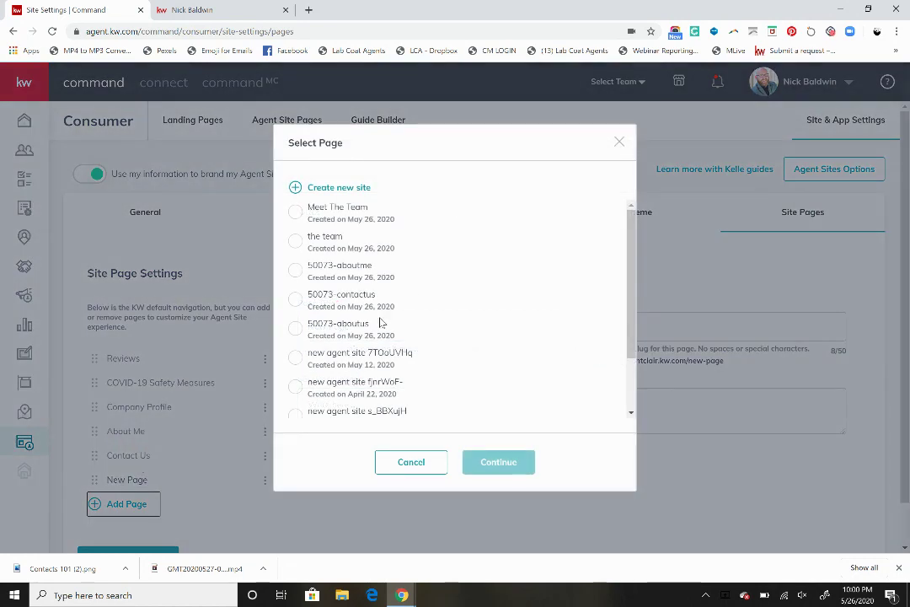
click(295, 211)
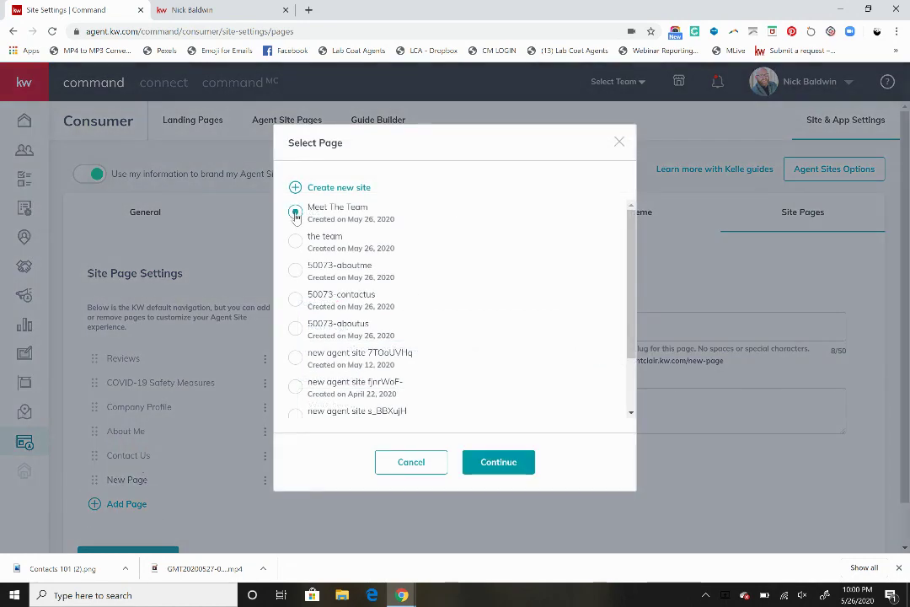
click(520, 465)
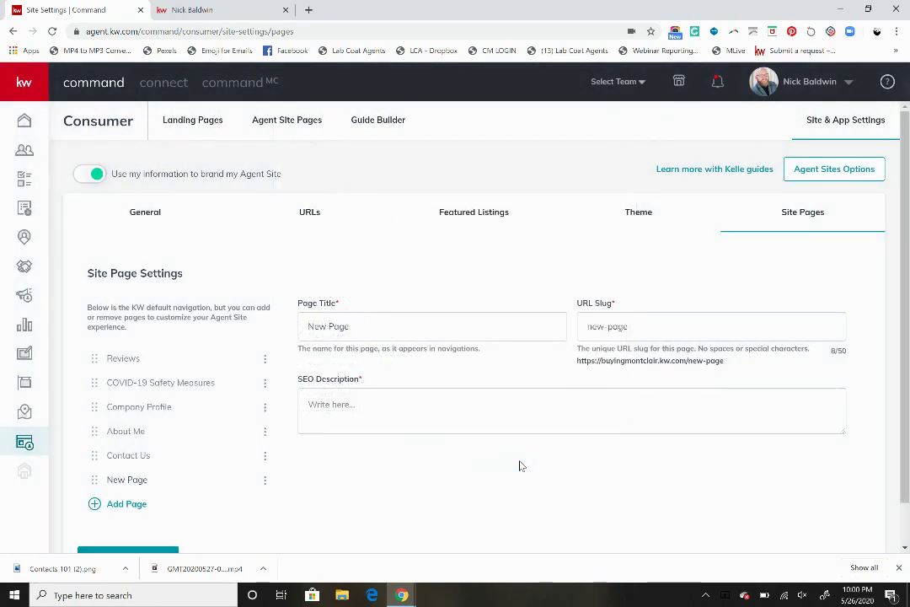
Title the page 'Meet The Team' with SEO description 'Teams In New Jersey' and save.
triple_click(331, 327)
text(Meet T)
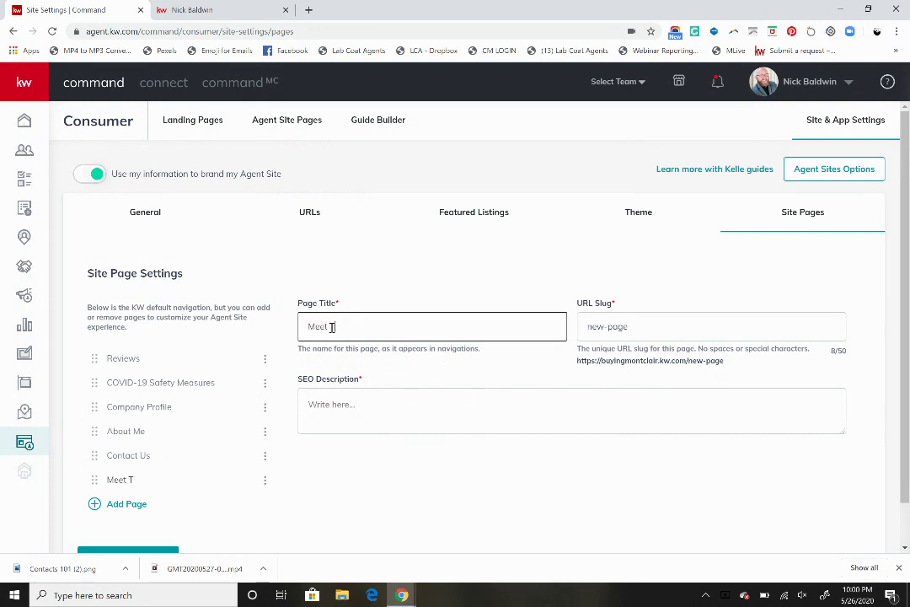
text(he Team)
click(368, 396)
text(Te)
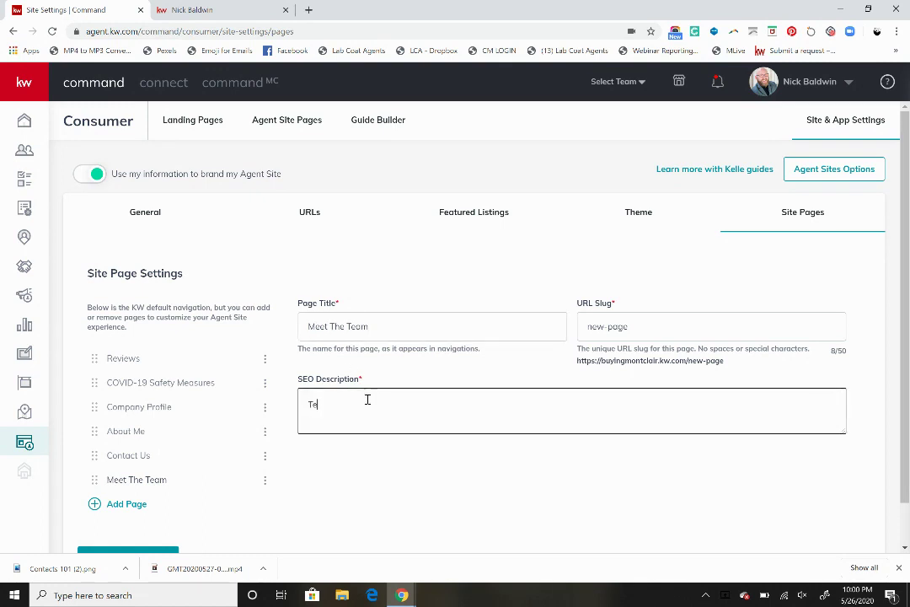
text(ams In Ne)
text(w Jersey)
scroll(333, 447, down, 1)
click(128, 513)
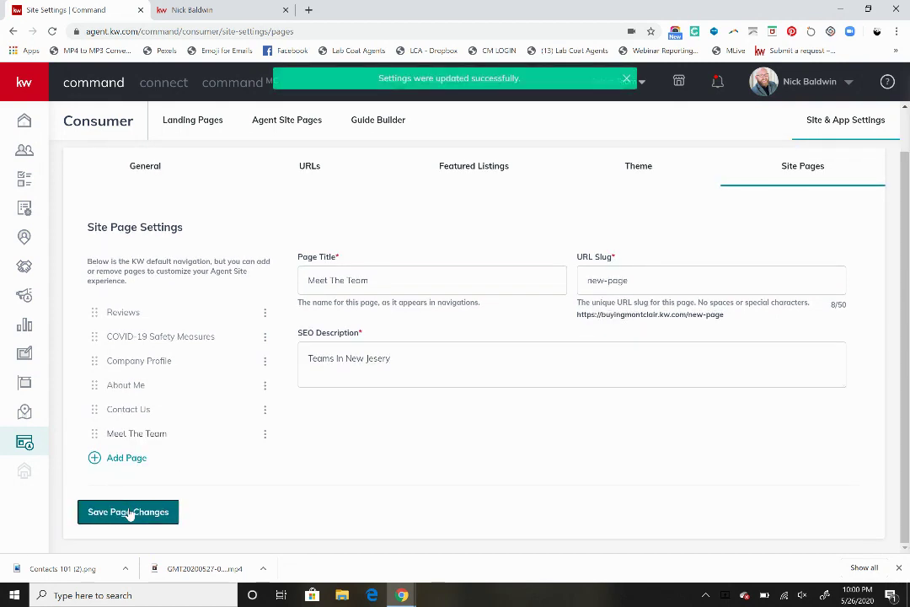
On the live agent website, scroll through Who We Are, Download the KW App and Get In Touch.
click(209, 16)
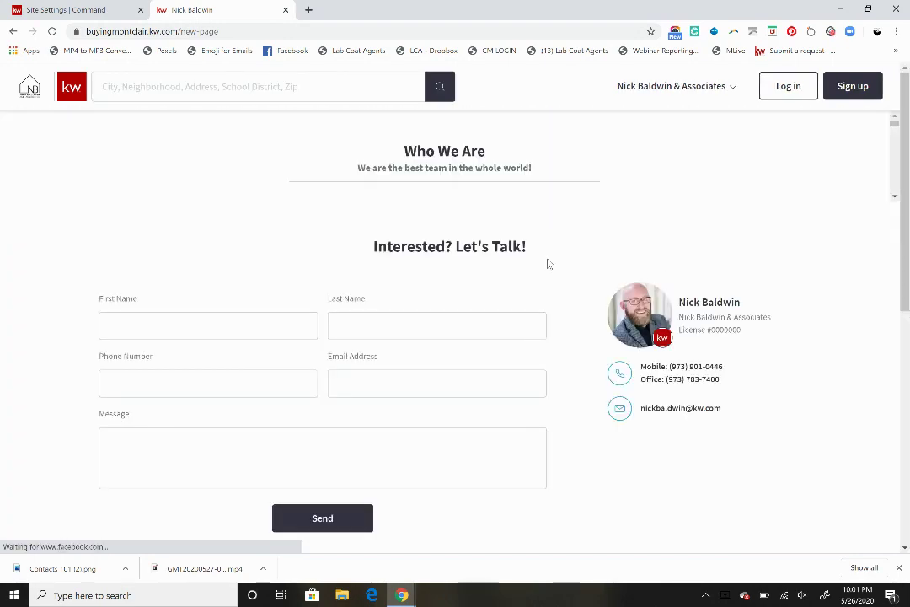
scroll(550, 264, down, 10)
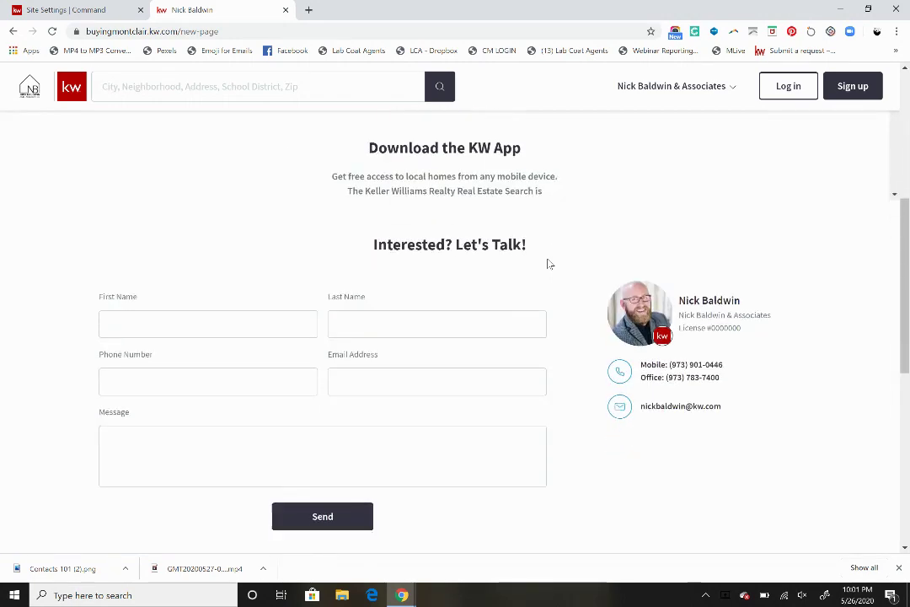
scroll(550, 264, up, 10)
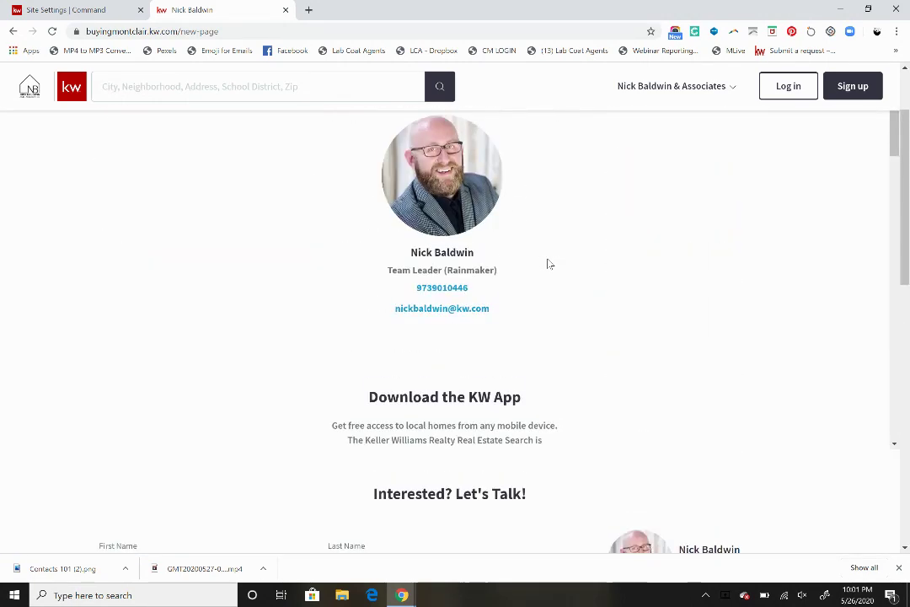
scroll(550, 264, down, 3)
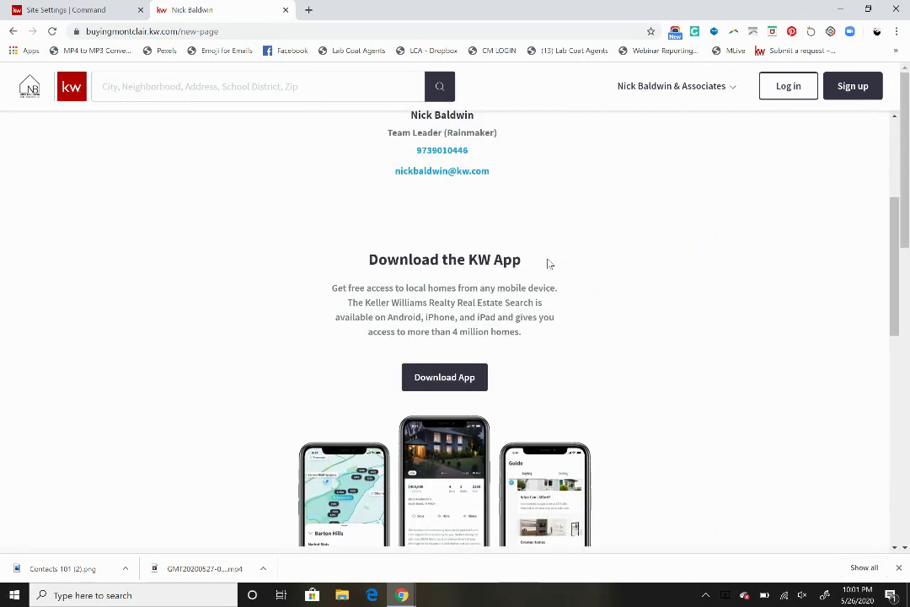
scroll(550, 264, up, 3)
scroll(510, 391, down, 8)
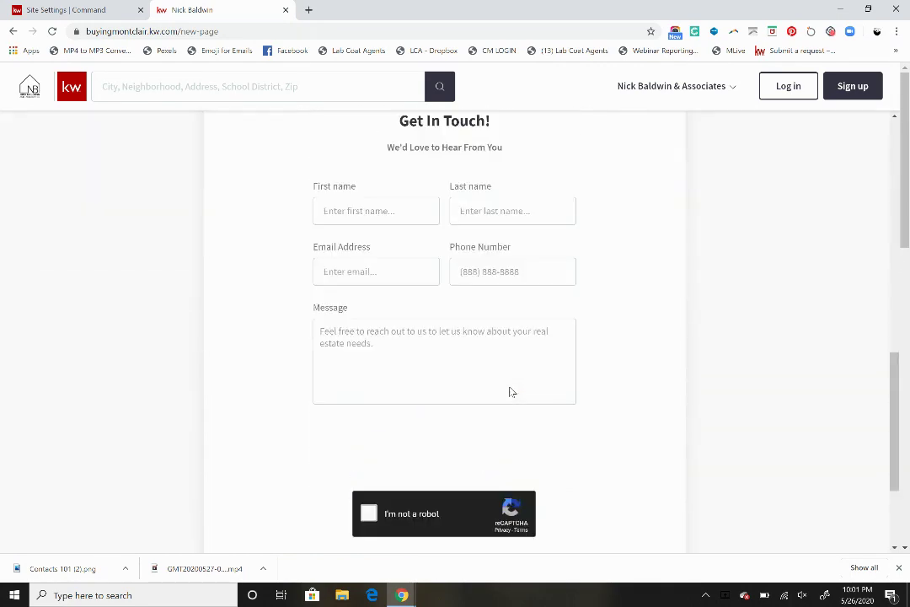
scroll(510, 390, up, 8)
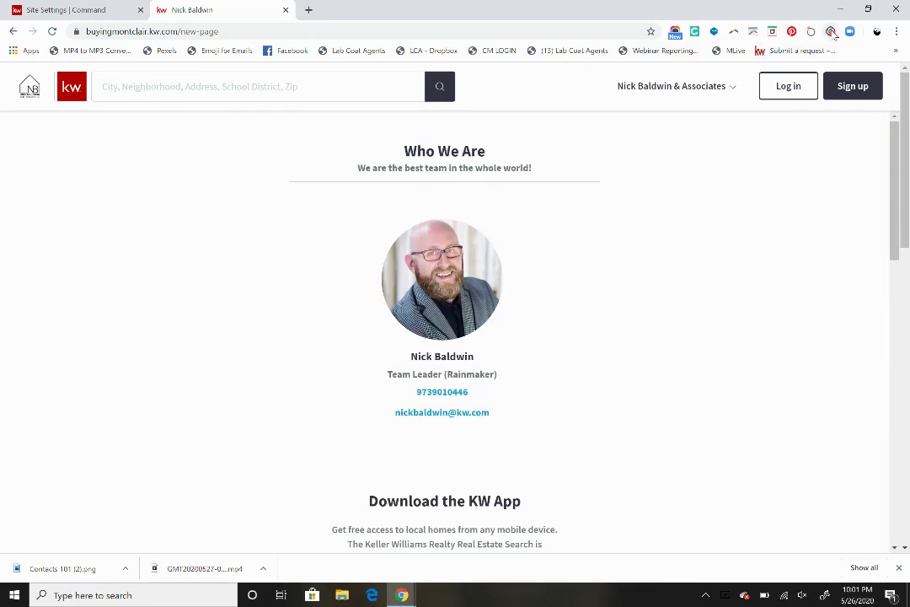